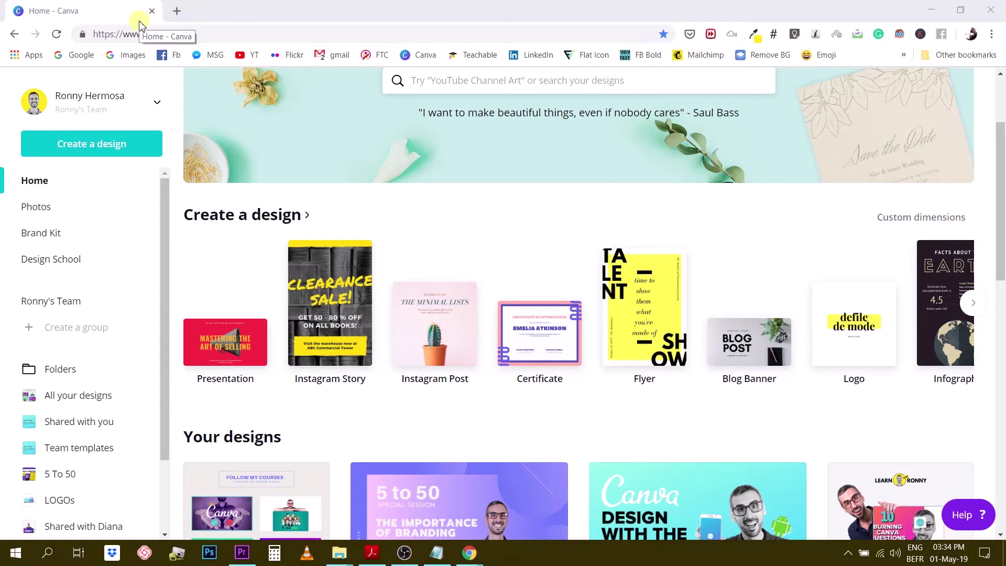
Go to canva.com/font-combinations, Canva's 'Typography made easy' page.
{"action": "left_click", "coordinate": [208, 35]}
{"action": "left_click", "coordinate": [196, 35]}
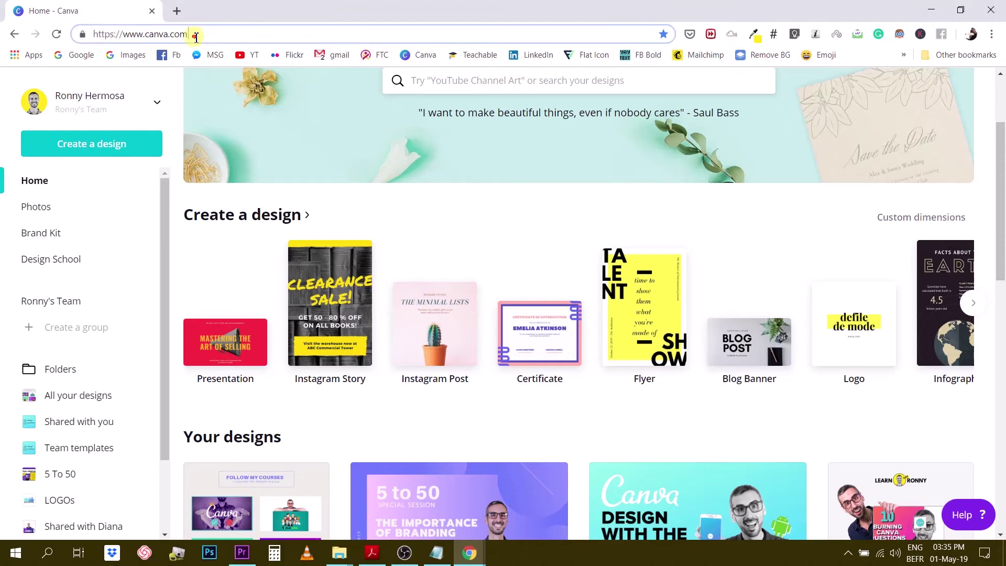
{"action": "type", "text": "/"}
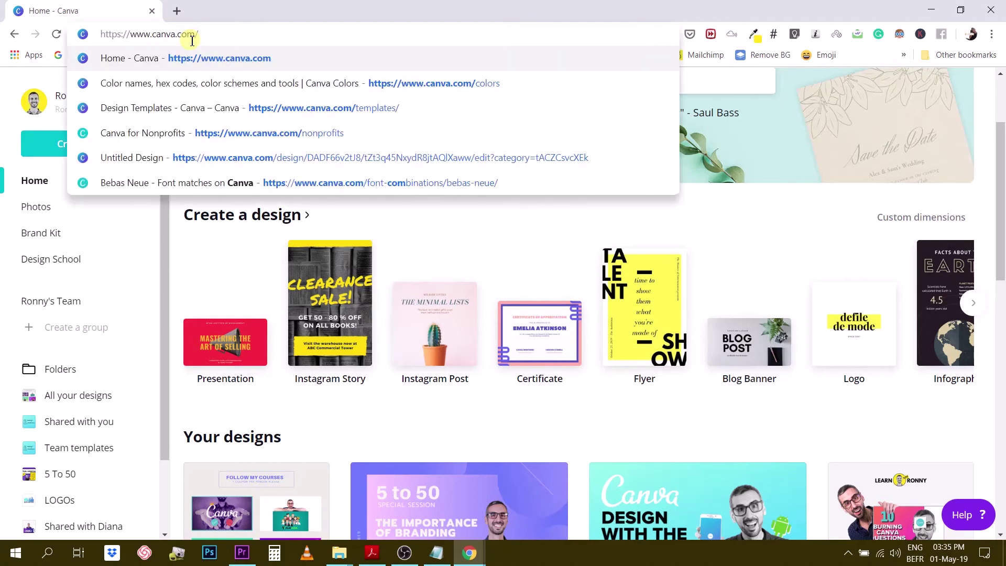
{"action": "type", "text": "fon"}
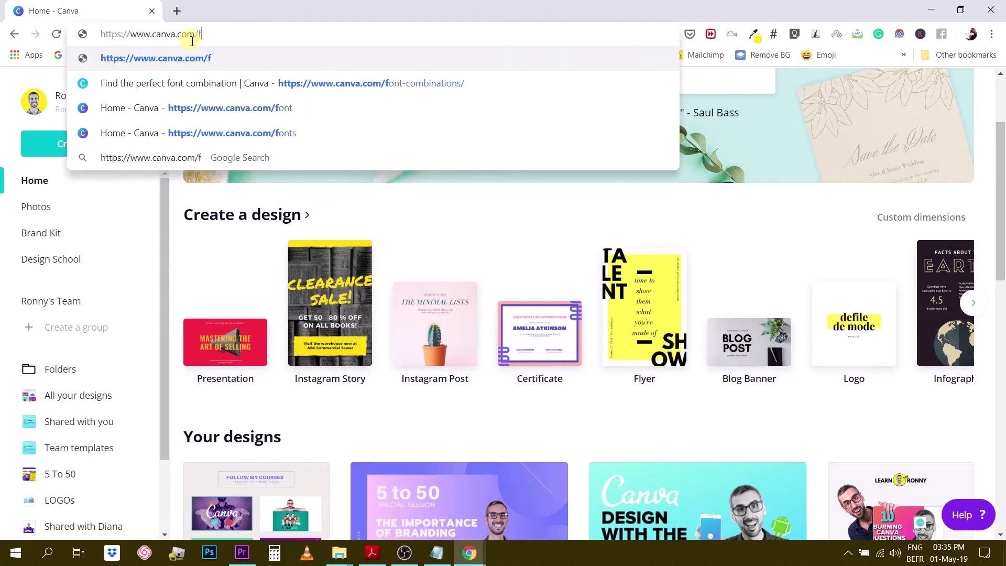
{"action": "left_click", "coordinate": [418, 83]}
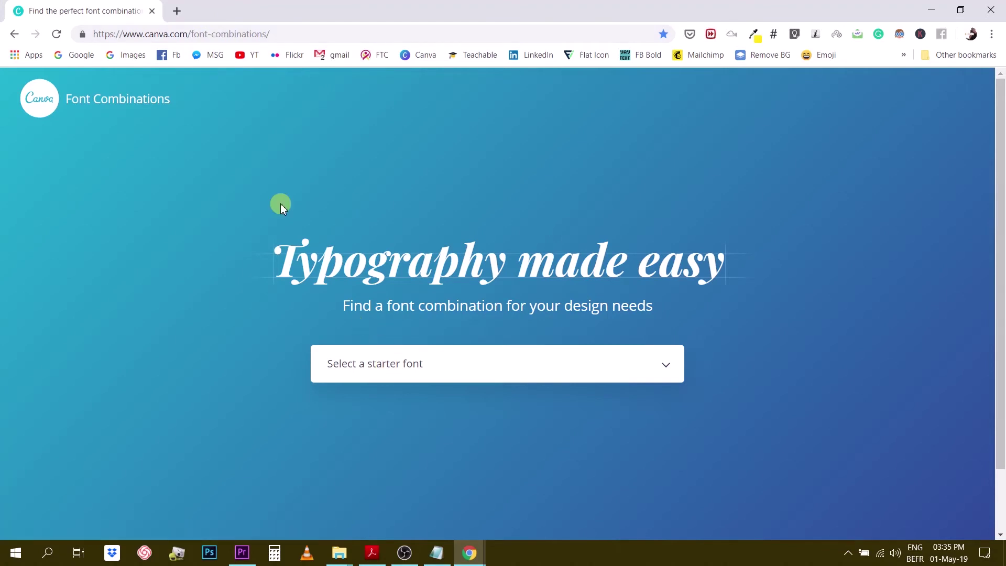
{"action": "scroll", "coordinate": [281, 204], "scroll_direction": "down", "scroll_amount": 1}
{"action": "scroll", "coordinate": [281, 206], "scroll_direction": "up", "scroll_amount": 1}
Open the 'Select a starter font' dropdown and scroll through its fonts.
{"action": "left_click", "coordinate": [436, 370]}
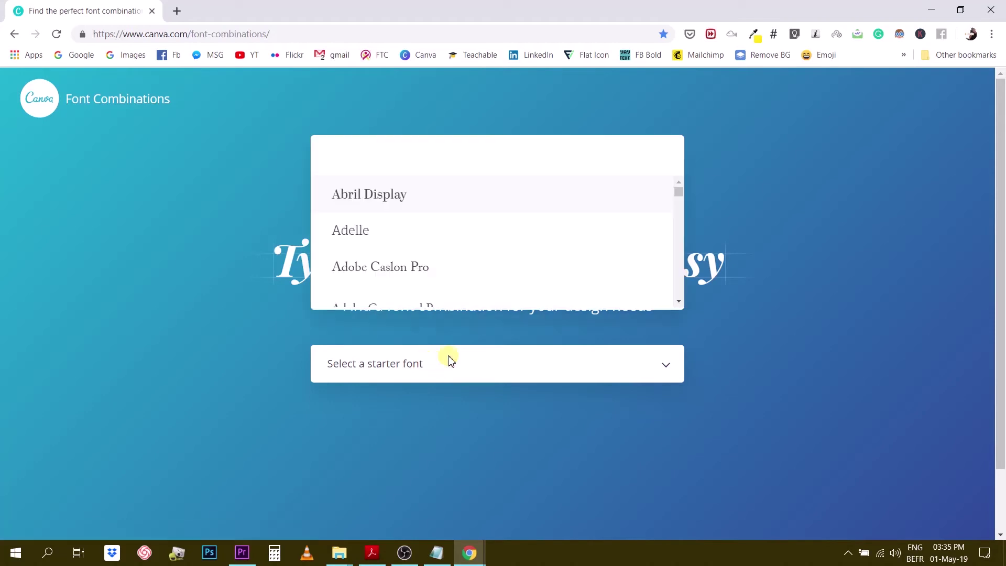
{"action": "scroll", "coordinate": [447, 215], "scroll_direction": "down", "scroll_amount": 10}
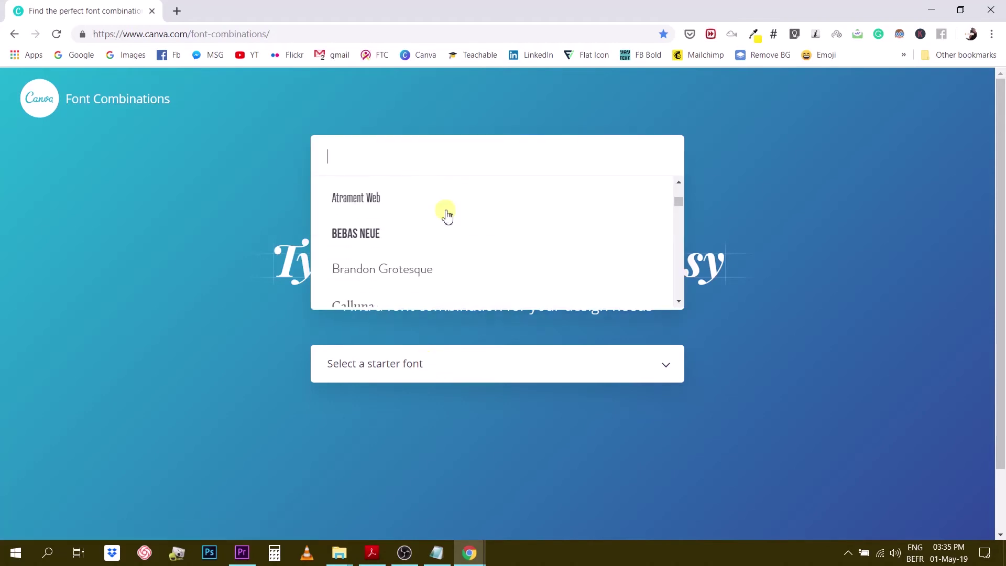
{"action": "scroll", "coordinate": [447, 215], "scroll_direction": "down", "scroll_amount": 15}
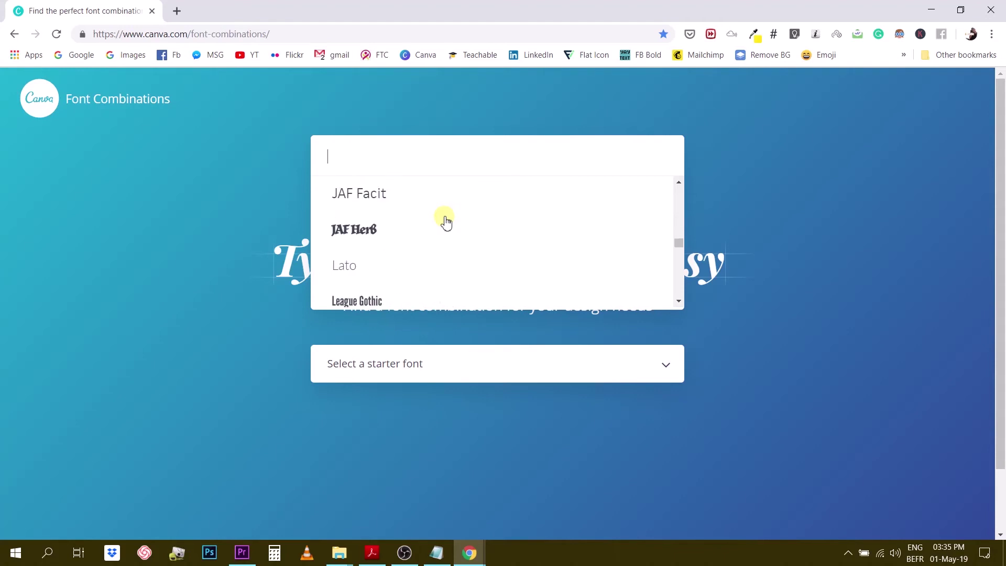
{"action": "scroll", "coordinate": [443, 226], "scroll_direction": "down", "scroll_amount": 7}
{"action": "scroll", "coordinate": [443, 227], "scroll_direction": "up", "scroll_amount": 1}
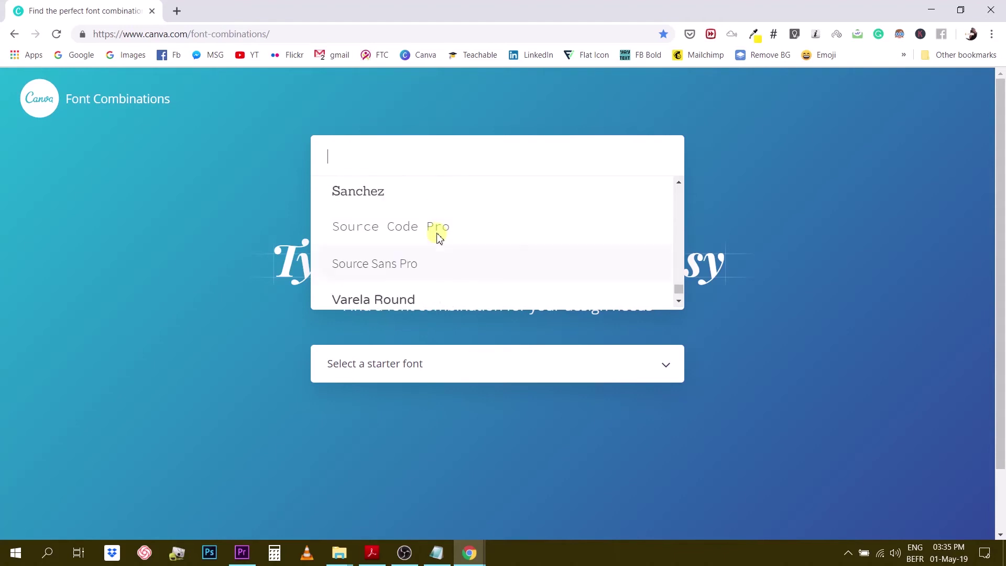
{"action": "scroll", "coordinate": [439, 237], "scroll_direction": "down", "scroll_amount": 1}
{"action": "scroll", "coordinate": [438, 237], "scroll_direction": "up", "scroll_amount": 6}
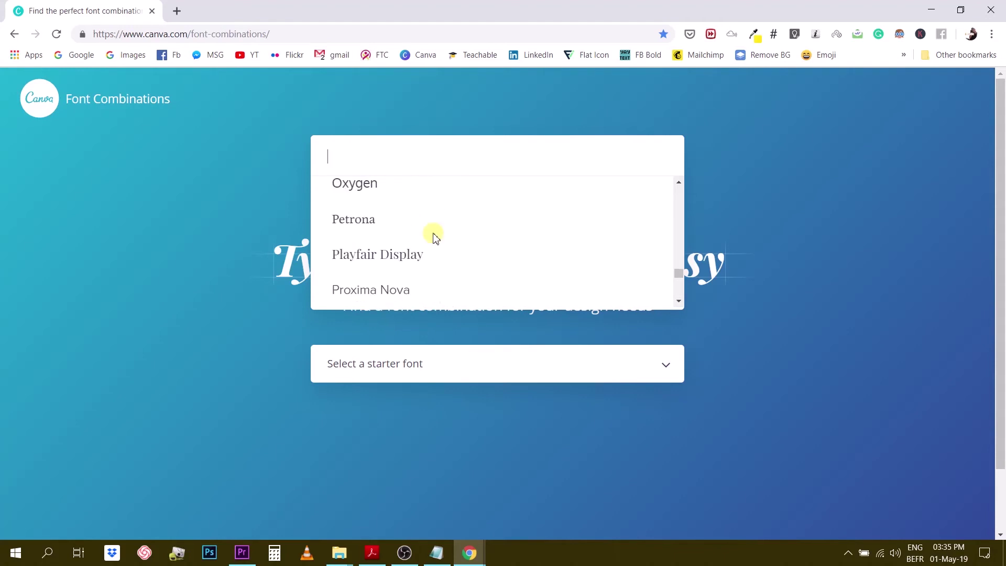
{"action": "scroll", "coordinate": [425, 259], "scroll_direction": "down", "scroll_amount": 2}
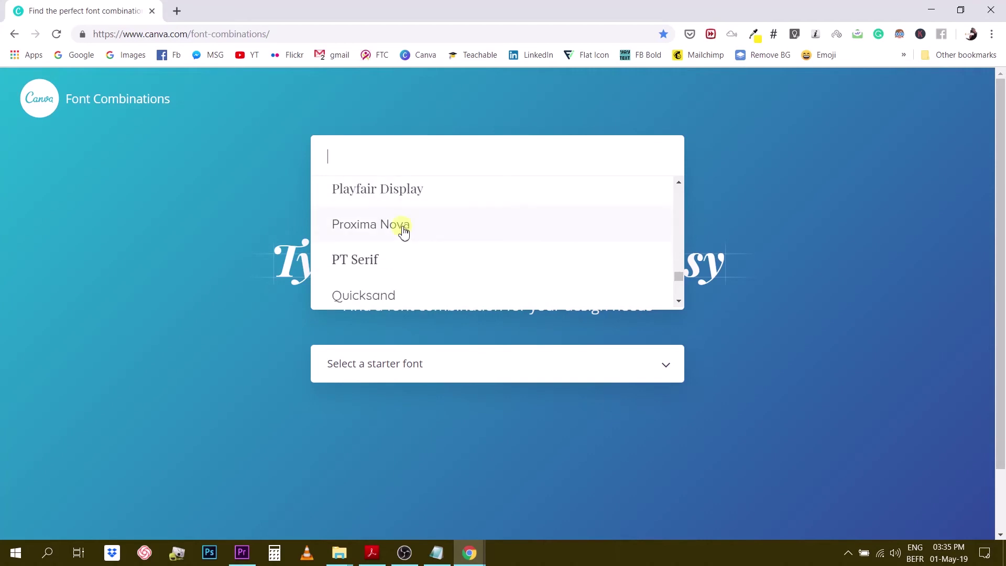
Choose Proxima Nova as the starter font and view its first pairing.
{"action": "left_click", "coordinate": [404, 228]}
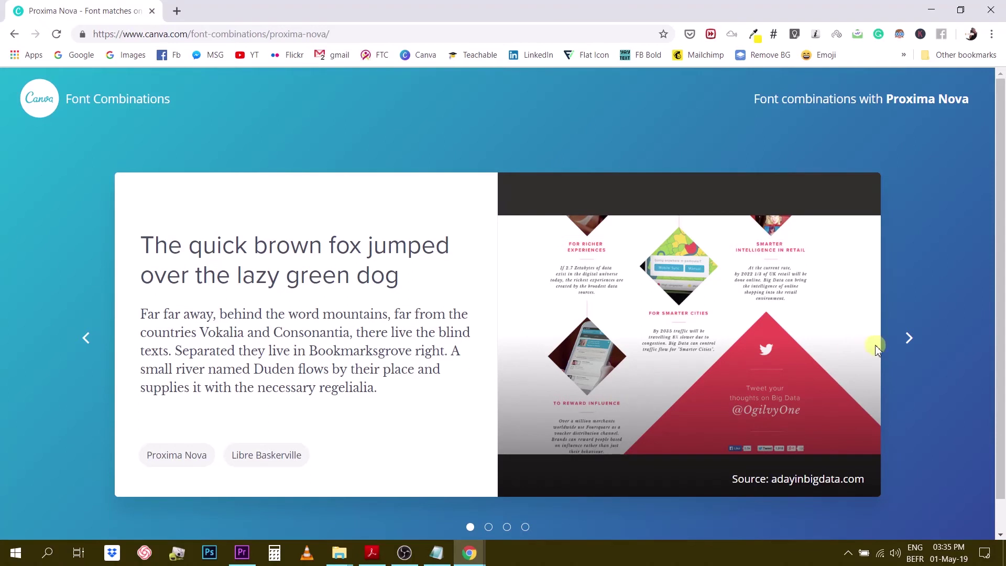
{"action": "left_click", "coordinate": [909, 338]}
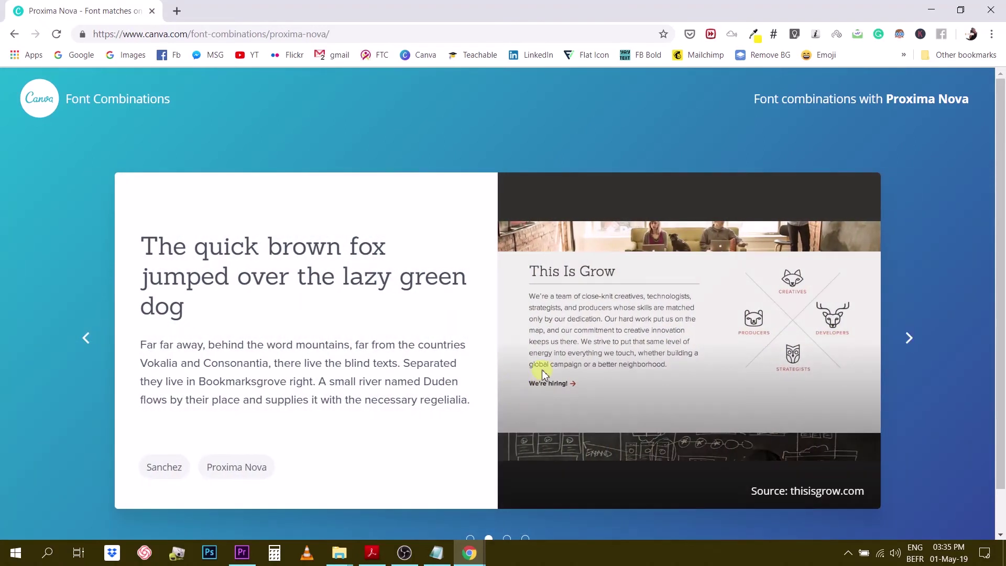
{"action": "left_click", "coordinate": [88, 342]}
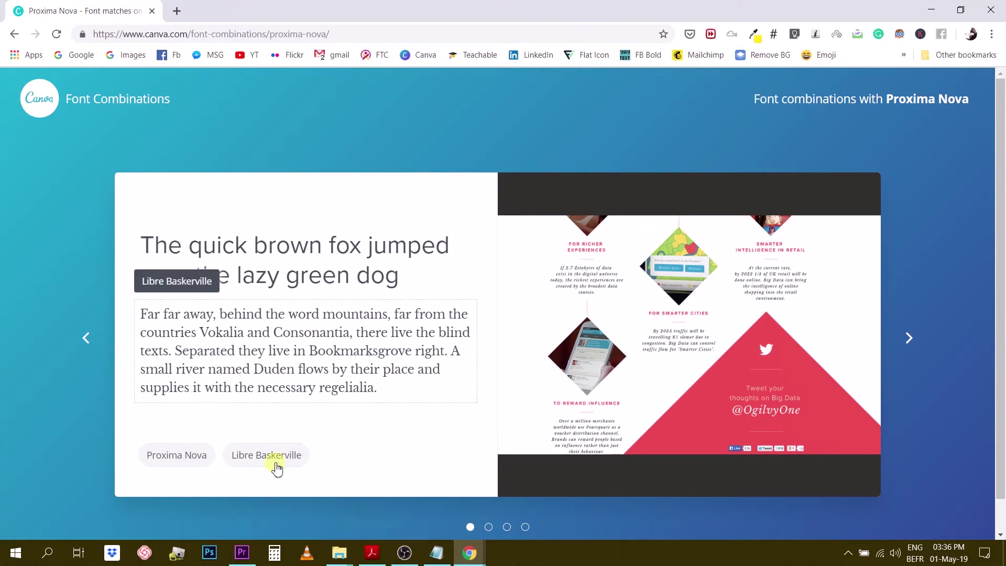
Browse further Proxima Nova pairings like Sanchez and League Gothic, then return to the home page.
{"action": "left_click", "coordinate": [910, 340]}
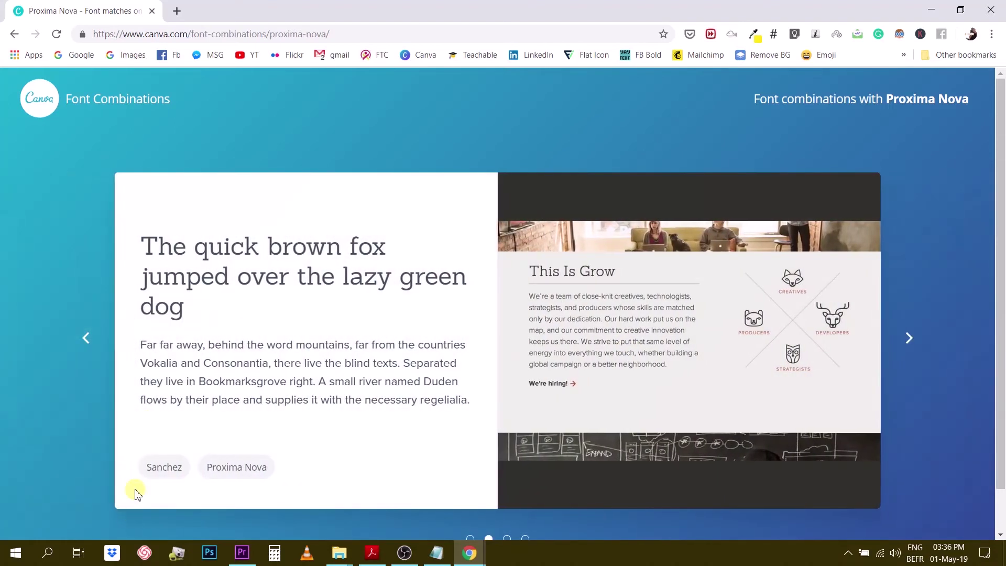
{"action": "left_click", "coordinate": [910, 339]}
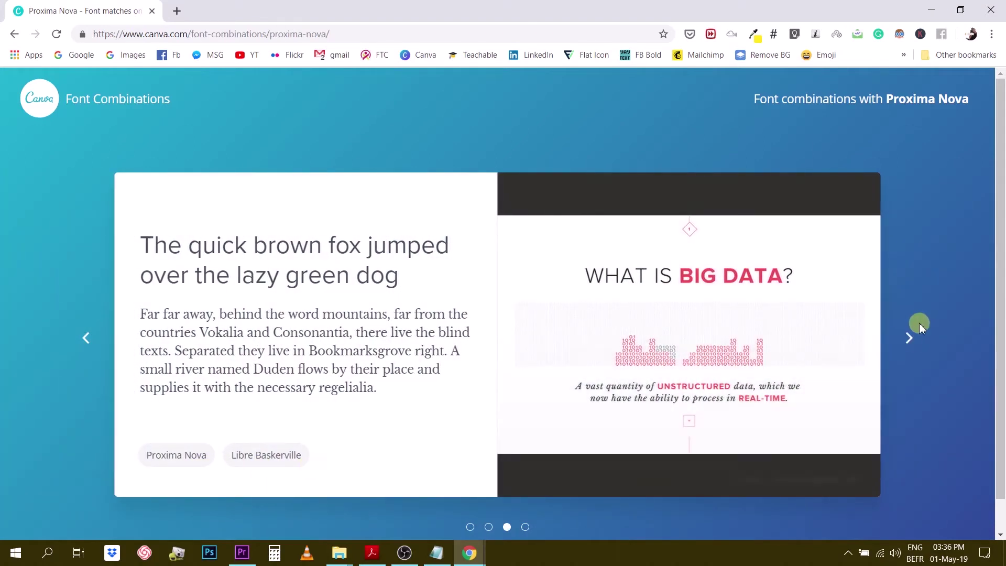
{"action": "left_click", "coordinate": [910, 338]}
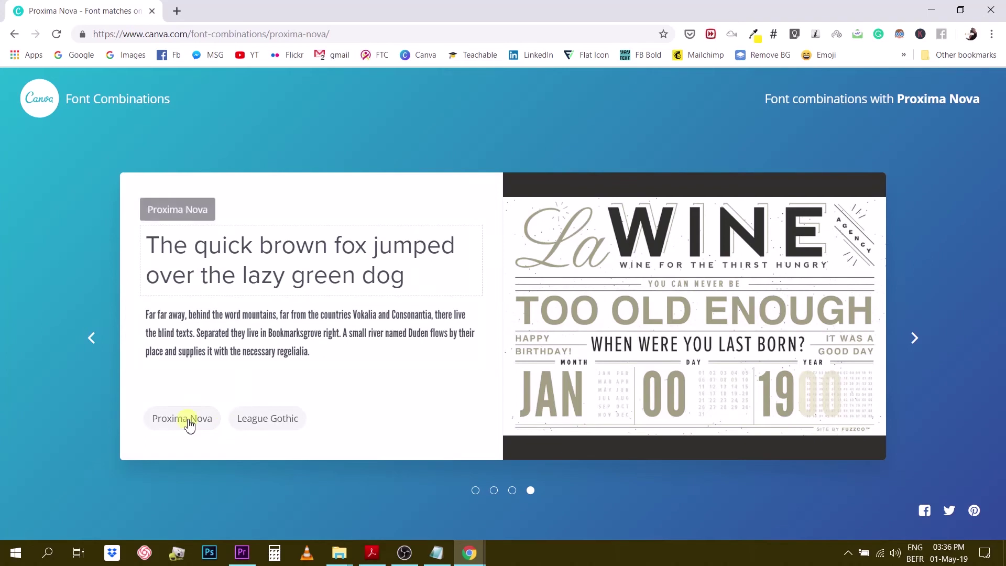
{"action": "left_click", "coordinate": [189, 423]}
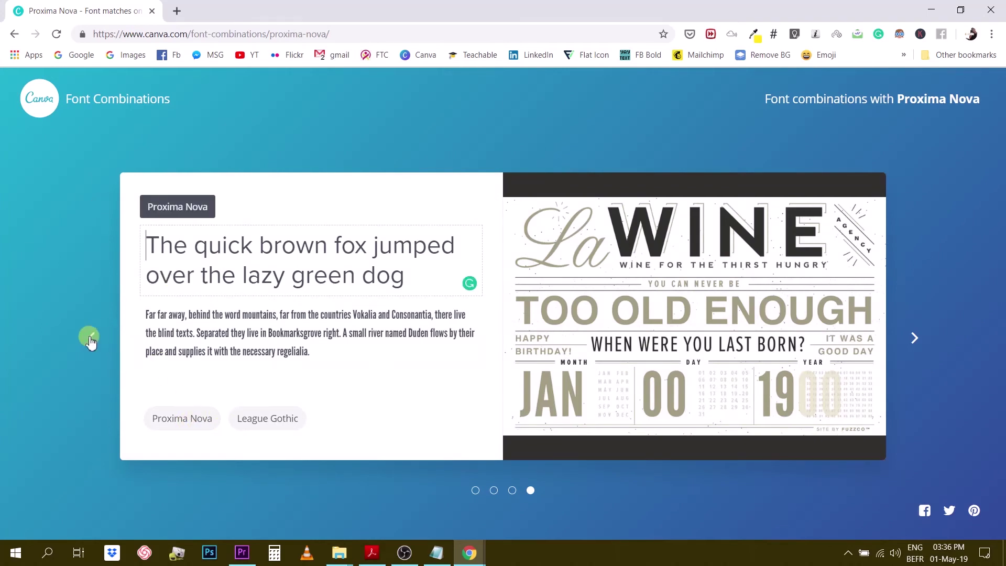
{"action": "left_click", "coordinate": [102, 100]}
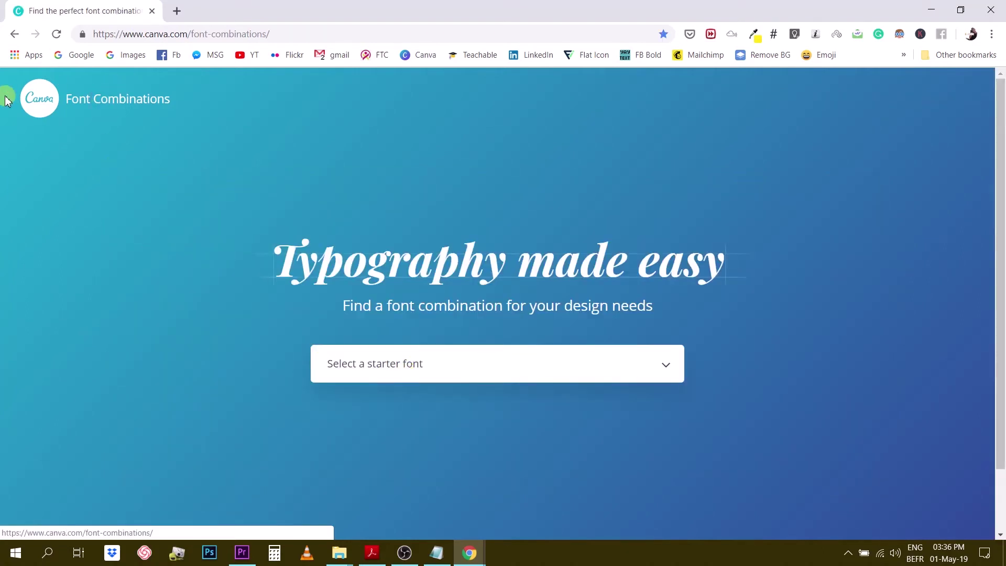
Choose Montserrat from the starter font list to show its Droid Serif pairing.
{"action": "left_click", "coordinate": [375, 369]}
{"action": "scroll", "coordinate": [393, 260], "scroll_direction": "down", "scroll_amount": 3}
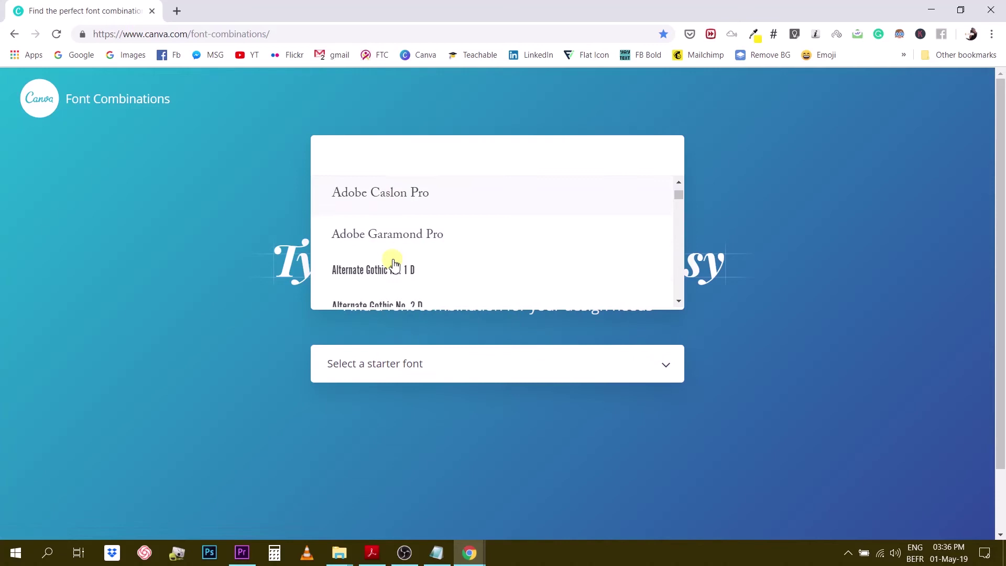
{"action": "scroll", "coordinate": [394, 263], "scroll_direction": "down", "scroll_amount": 5}
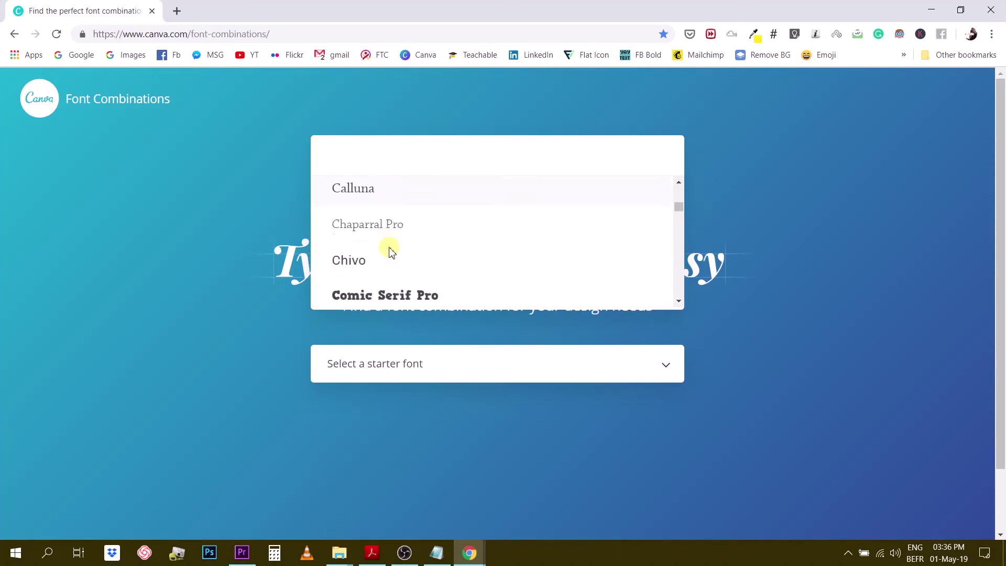
{"action": "scroll", "coordinate": [392, 253], "scroll_direction": "down", "scroll_amount": 6}
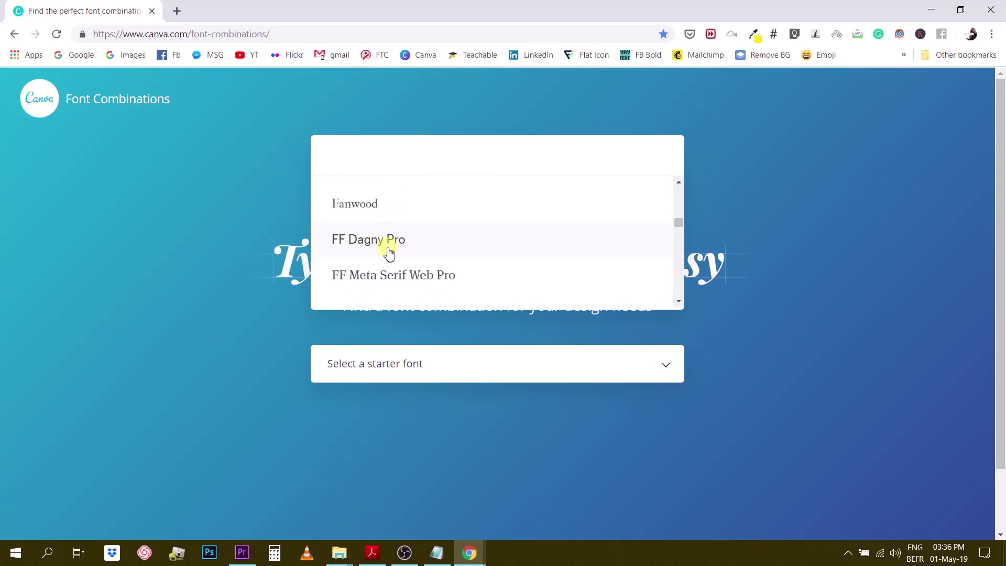
{"action": "scroll", "coordinate": [390, 253], "scroll_direction": "down", "scroll_amount": 6}
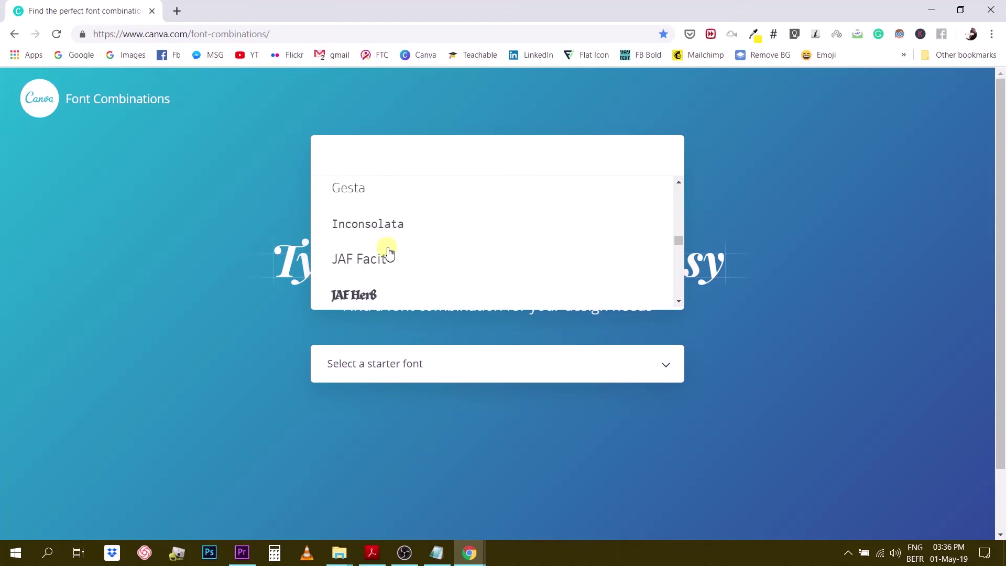
{"action": "scroll", "coordinate": [390, 253], "scroll_direction": "down", "scroll_amount": 6}
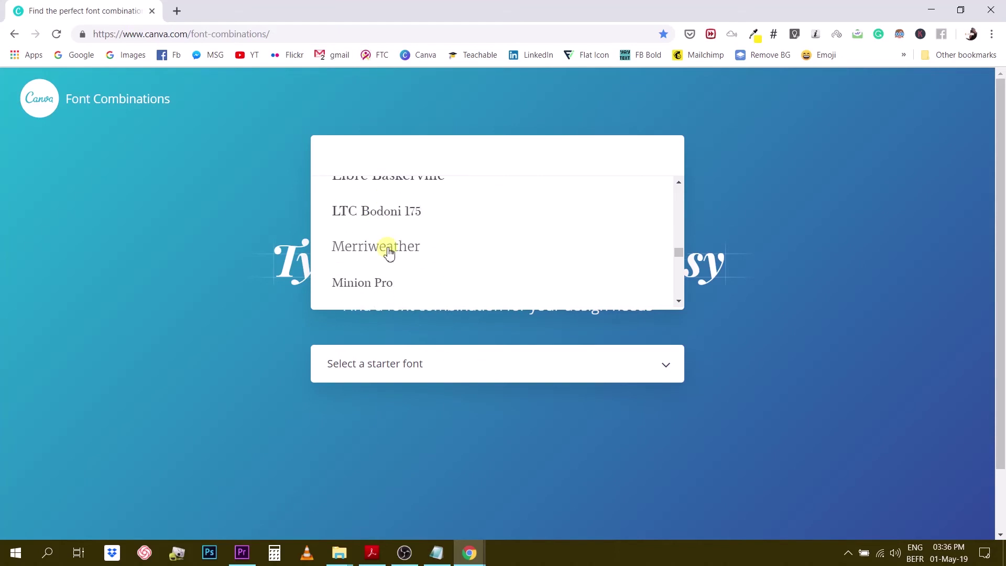
{"action": "scroll", "coordinate": [388, 252], "scroll_direction": "down", "scroll_amount": 2}
{"action": "left_click", "coordinate": [374, 190]}
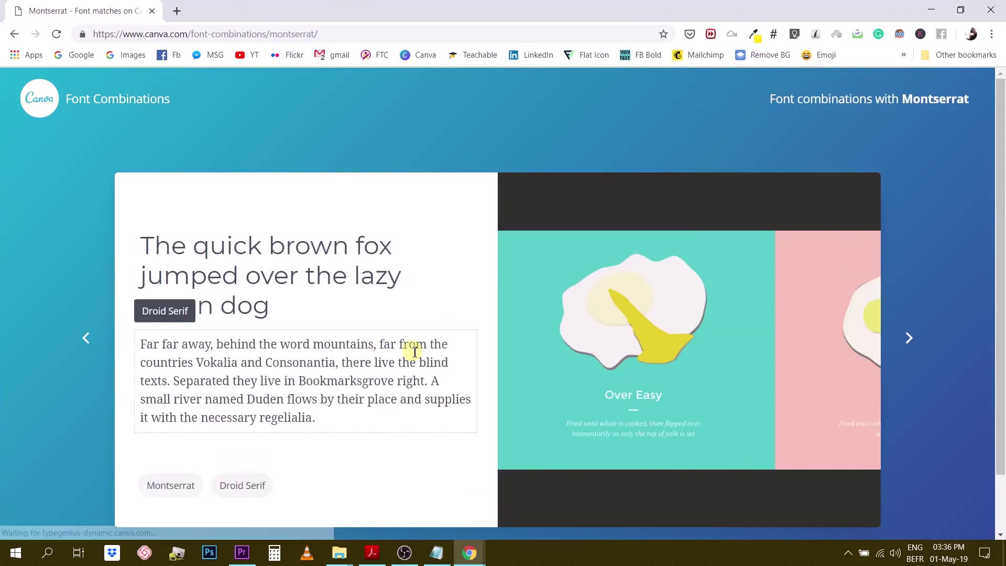
{"action": "scroll", "coordinate": [413, 351], "scroll_direction": "down", "scroll_amount": 1}
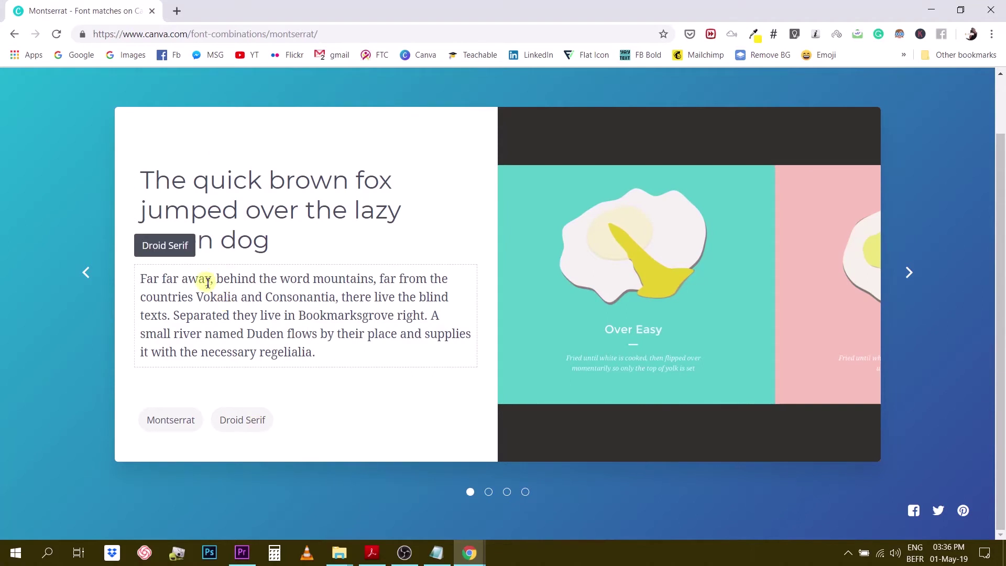
Replace the Montserrat sample heading with 'New Course Coming out Soon!!!!!'.
{"action": "left_click_drag", "start_coordinate": [204, 279], "coordinate": [129, 266]}
{"action": "type", "text": "r"}
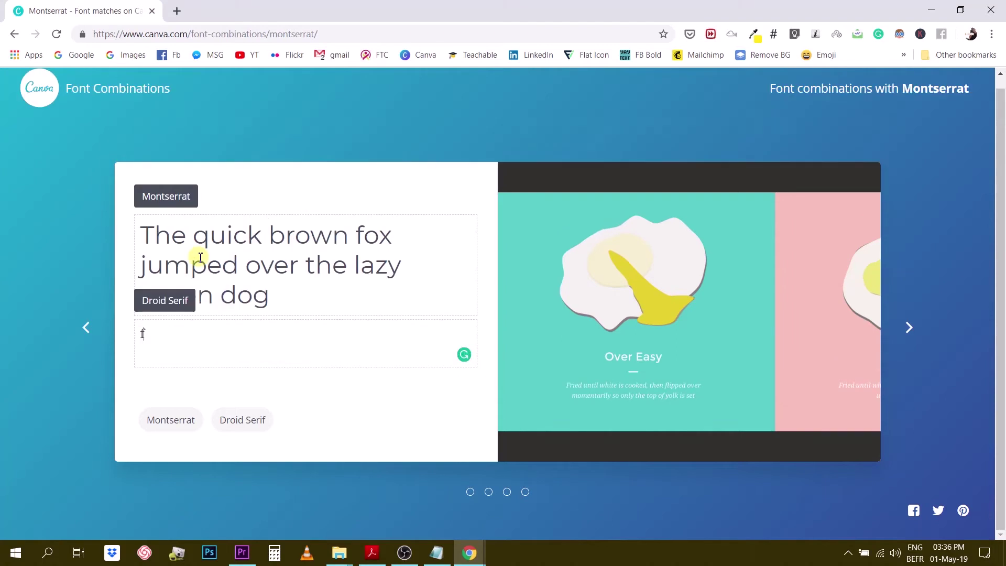
{"action": "key", "text": "BackSpace"}
{"action": "left_click_drag", "start_coordinate": [290, 297], "coordinate": [123, 222]}
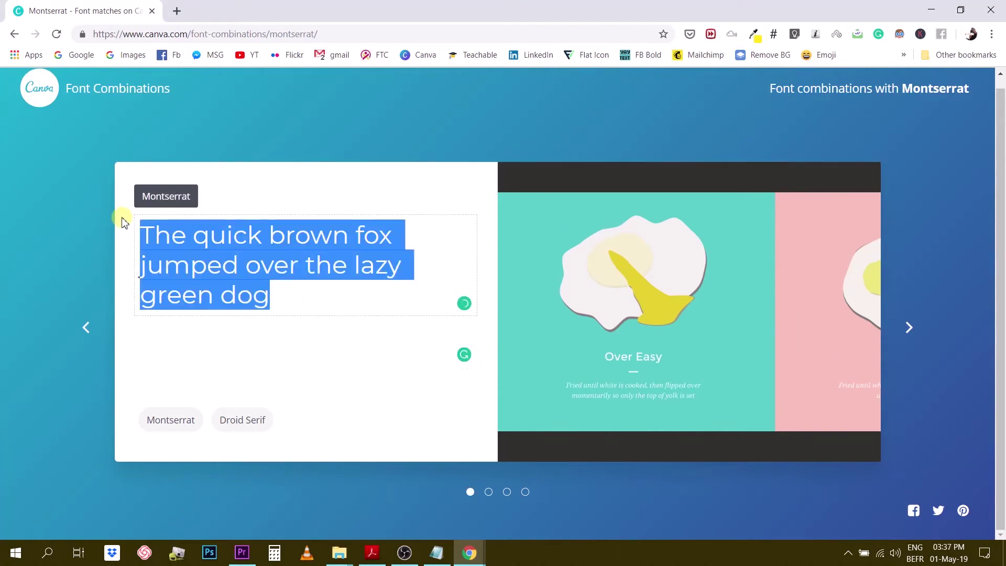
{"action": "type", "text": "Ne"}
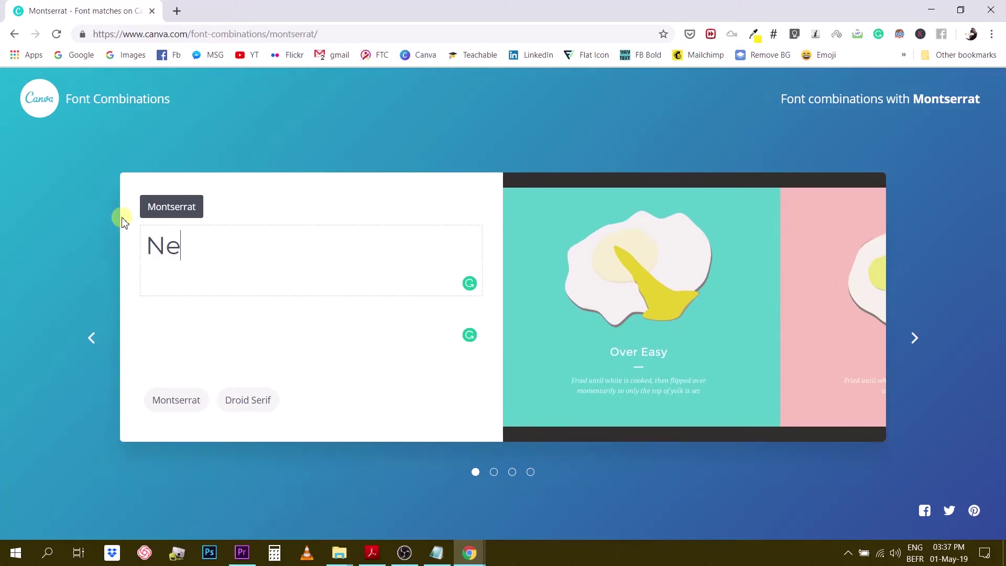
{"action": "type", "text": "w Course Com"}
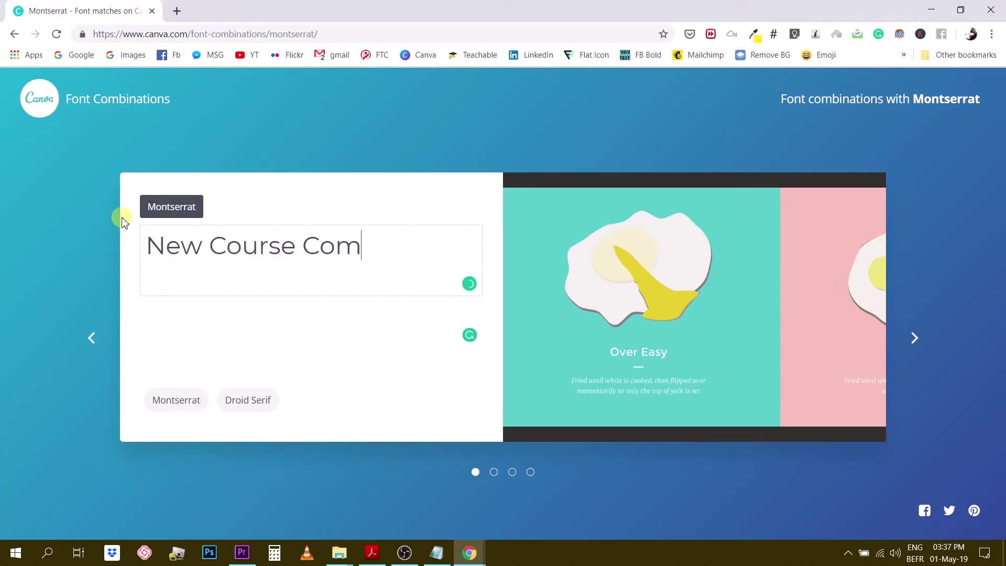
{"action": "type", "text": "ing out Soon!!!!!"}
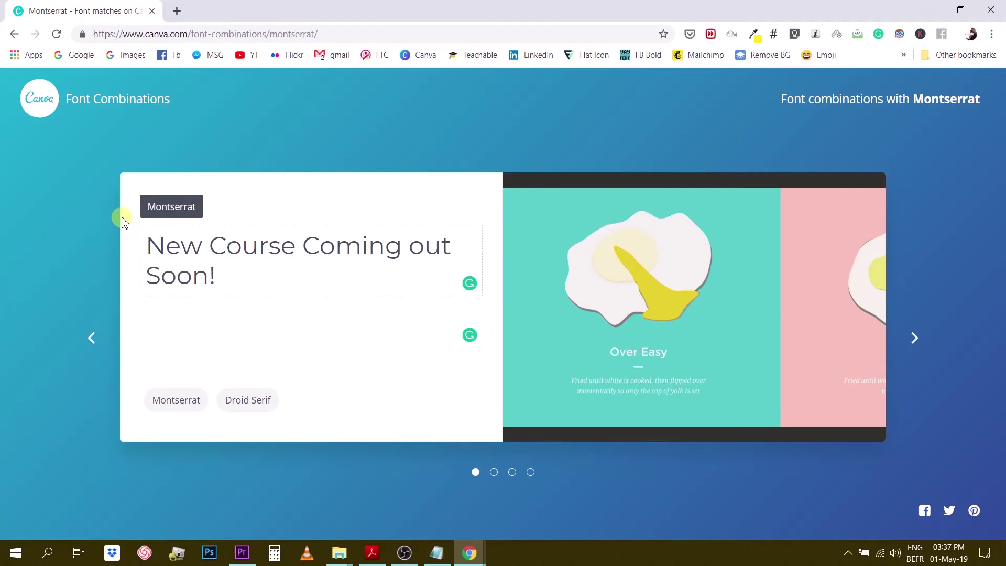
Make the Droid Serif sample read 'the course is going to be about blah blah blah'.
{"action": "left_click", "coordinate": [225, 322]}
{"action": "type", "text": "t"}
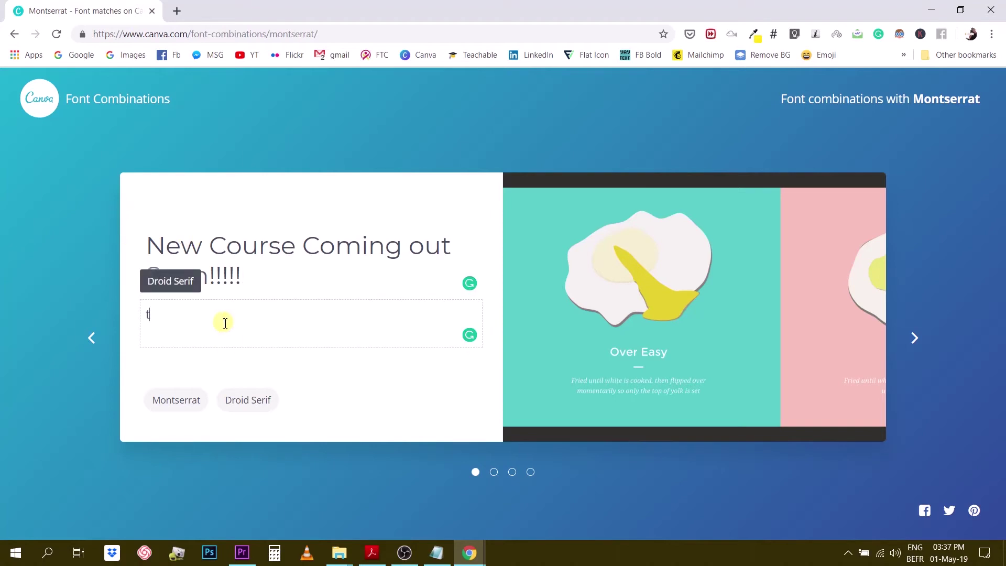
{"action": "type", "text": "he course is going to be about bh"}
{"action": "key", "text": "BackSpace"}
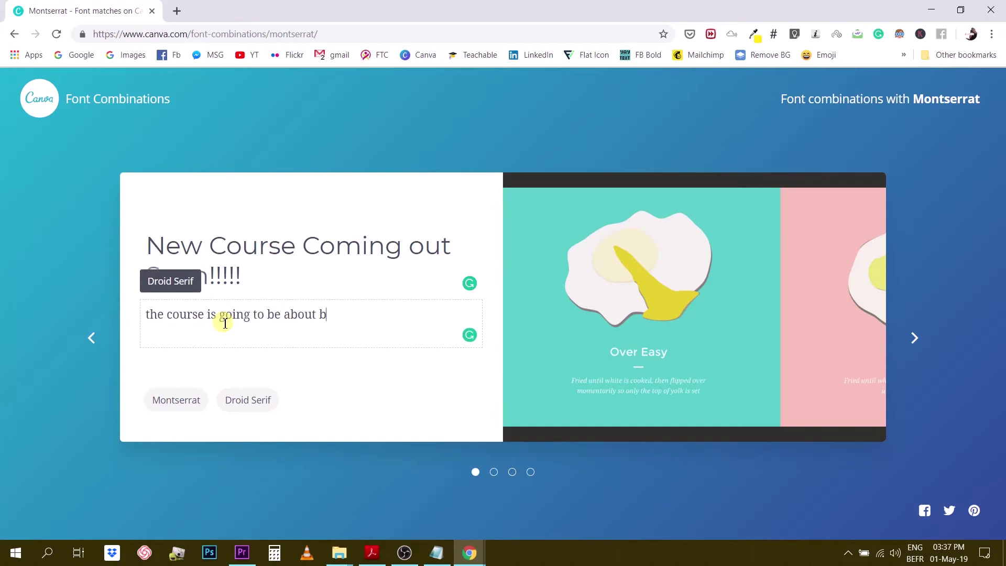
{"action": "type", "text": "lah blah bla"}
{"action": "key", "text": "BackSpace"}
{"action": "key", "text": "BackSpace"}
{"action": "type", "text": "ah blah"}
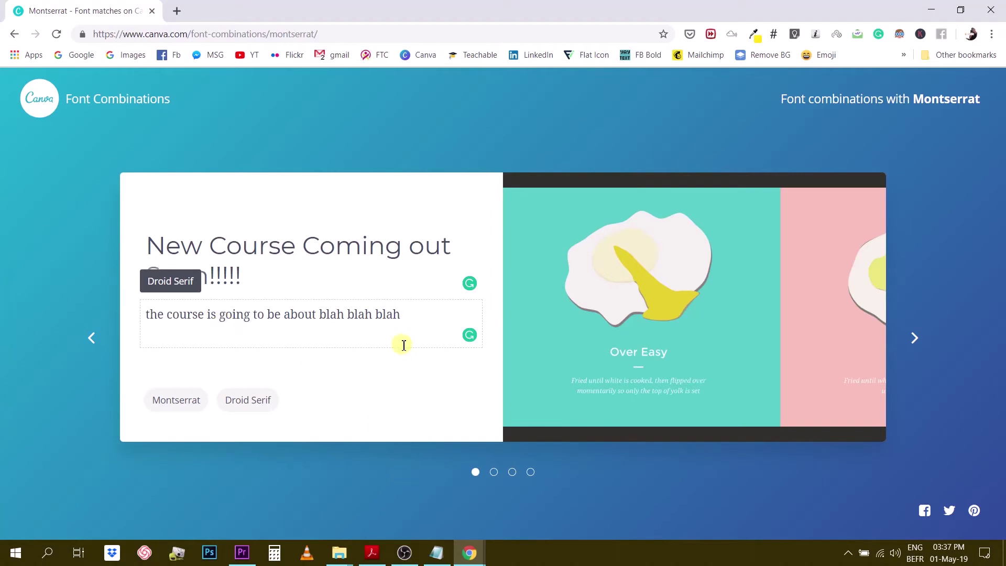
{"action": "left_click", "coordinate": [266, 337]}
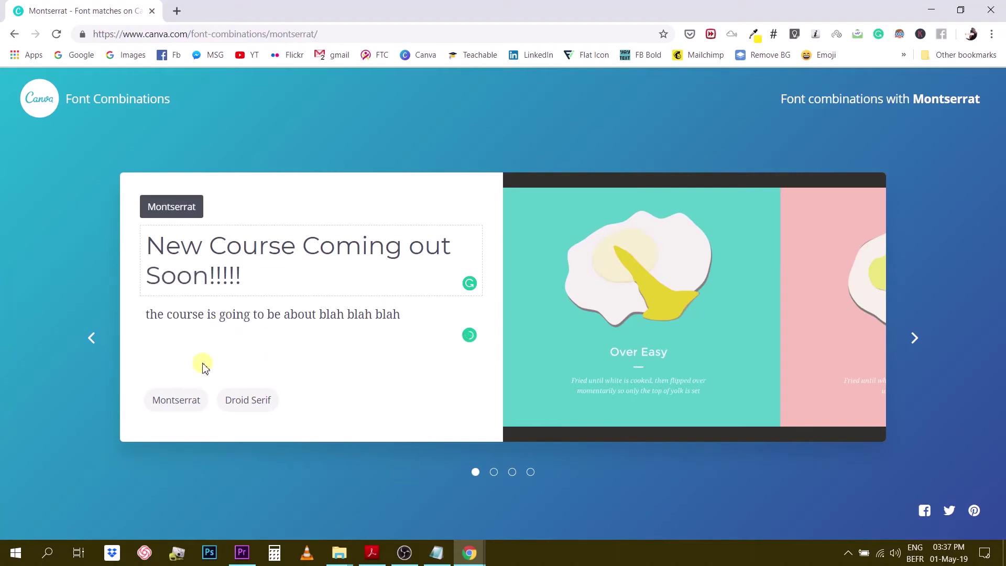
Compare the Montserrat pairings, advancing past Esteban to Bebas Neue with Montserrat.
{"action": "left_click", "coordinate": [918, 336]}
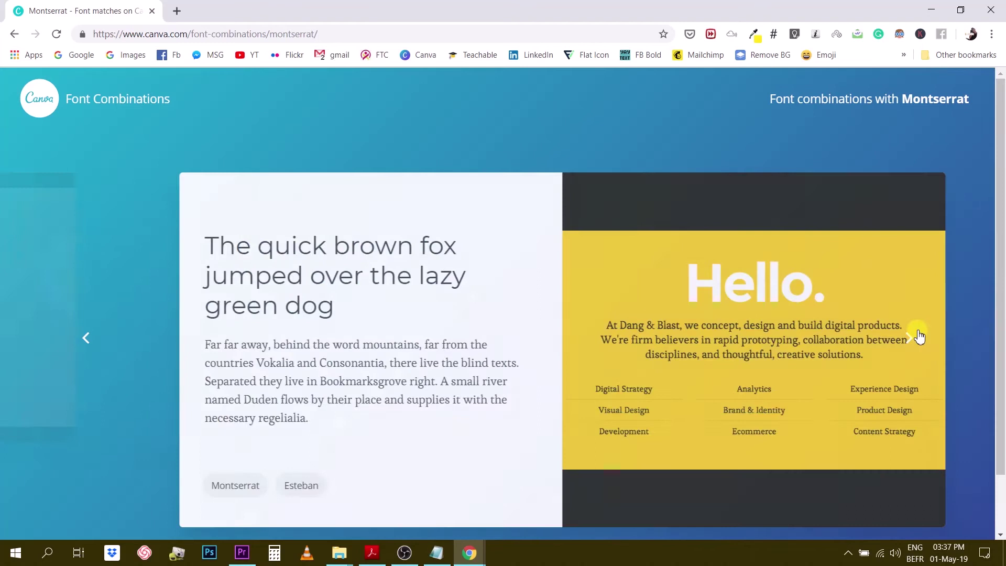
{"action": "left_click", "coordinate": [80, 340]}
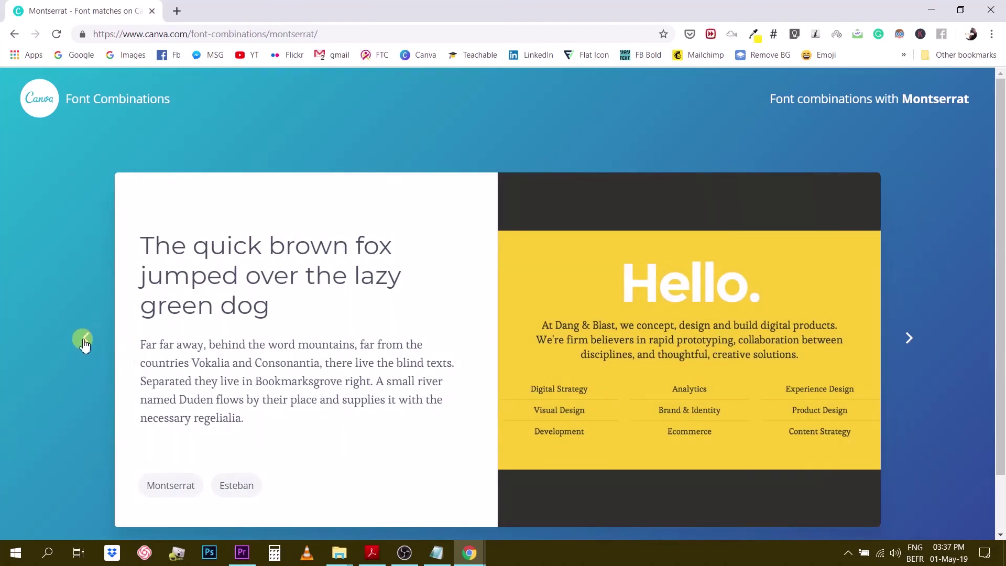
{"action": "left_click", "coordinate": [84, 343]}
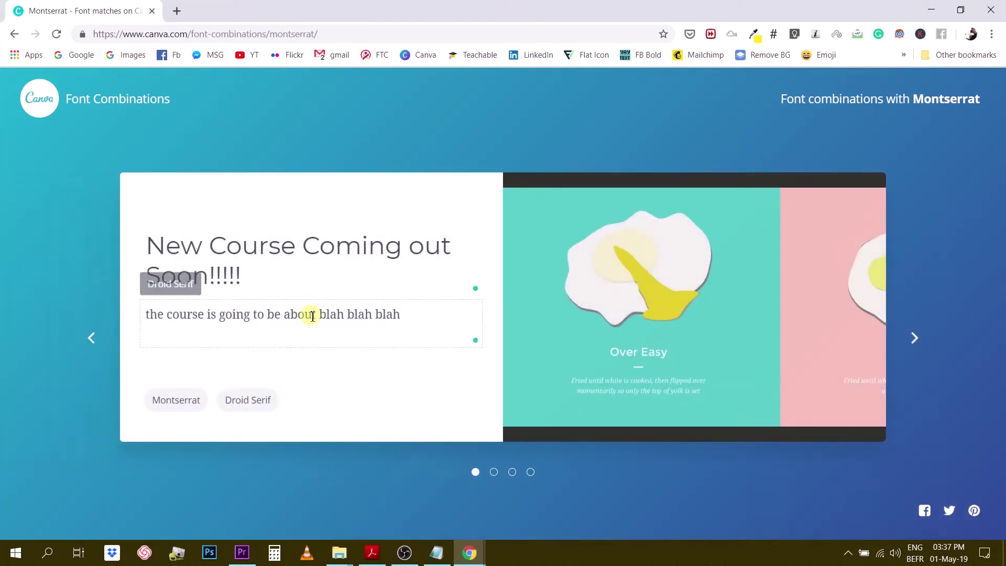
{"action": "left_click", "coordinate": [321, 314]}
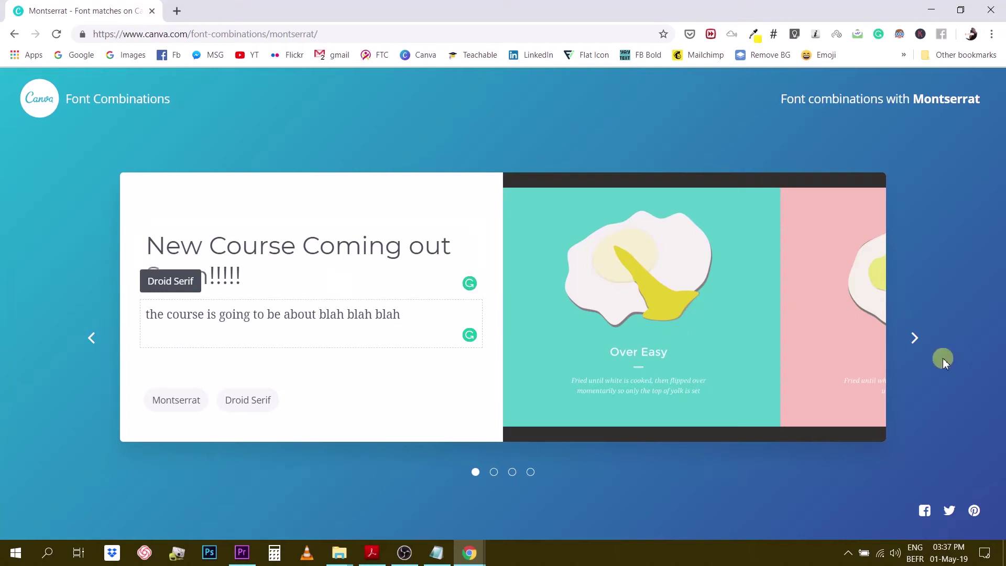
{"action": "left_click", "coordinate": [916, 343]}
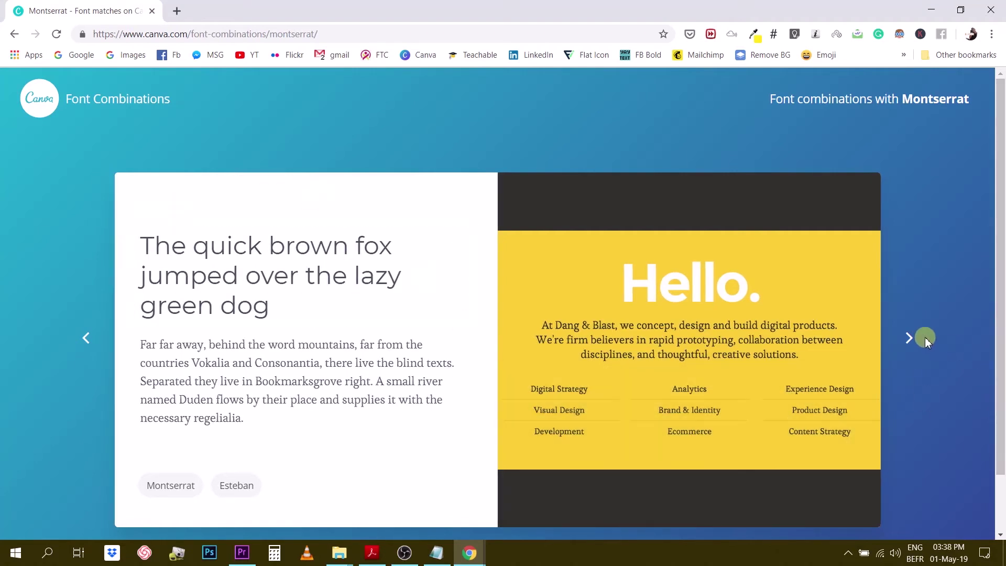
{"action": "left_click", "coordinate": [911, 340]}
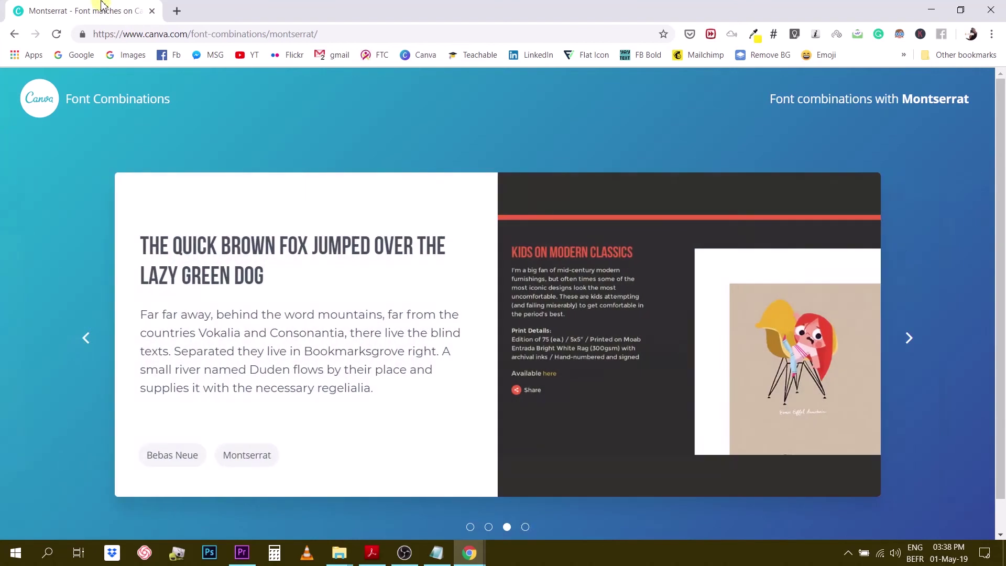
Search Google for '1001 font' in a new browser tab.
{"action": "left_click", "coordinate": [177, 11]}
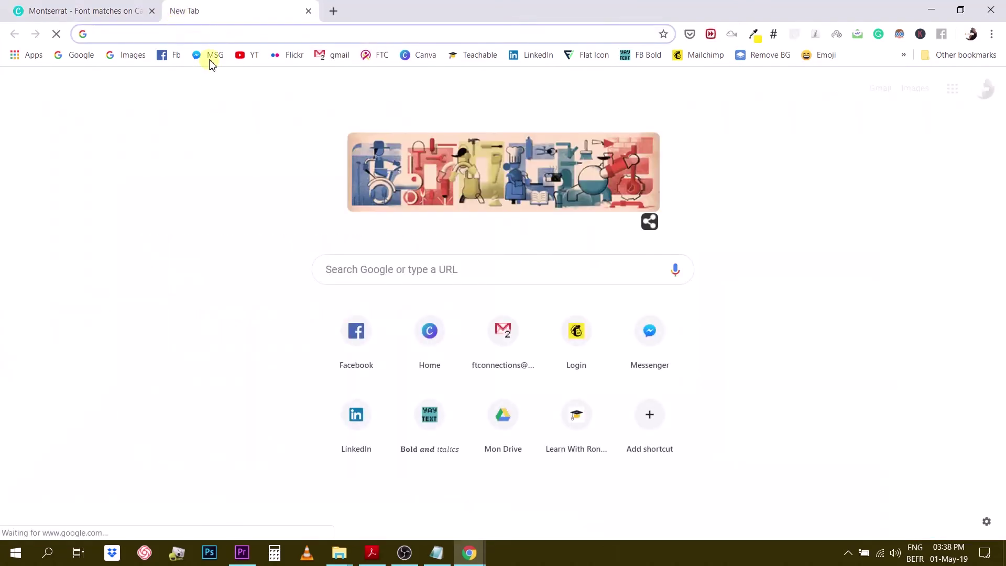
{"action": "type", "text": "10"}
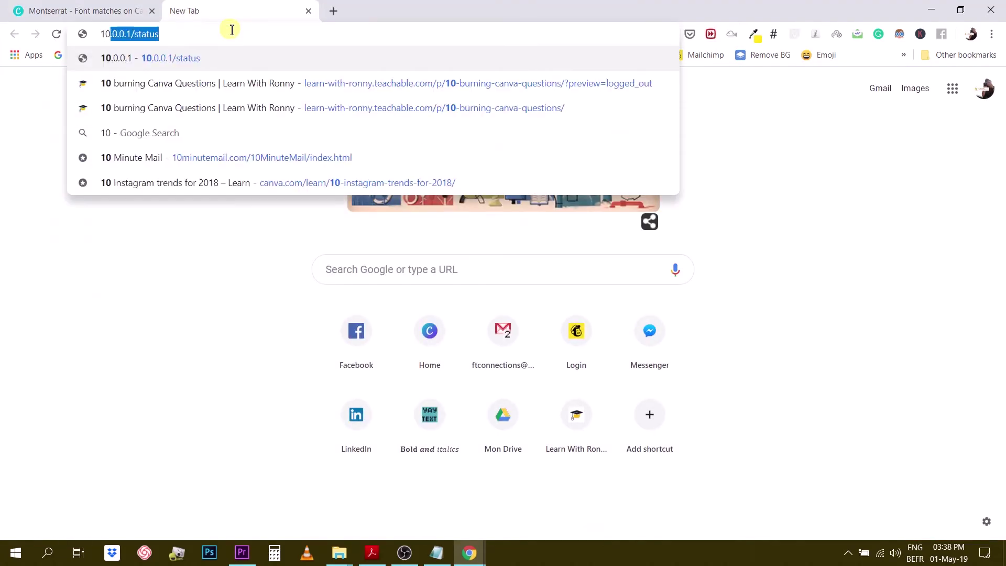
{"action": "type", "text": "01 font"}
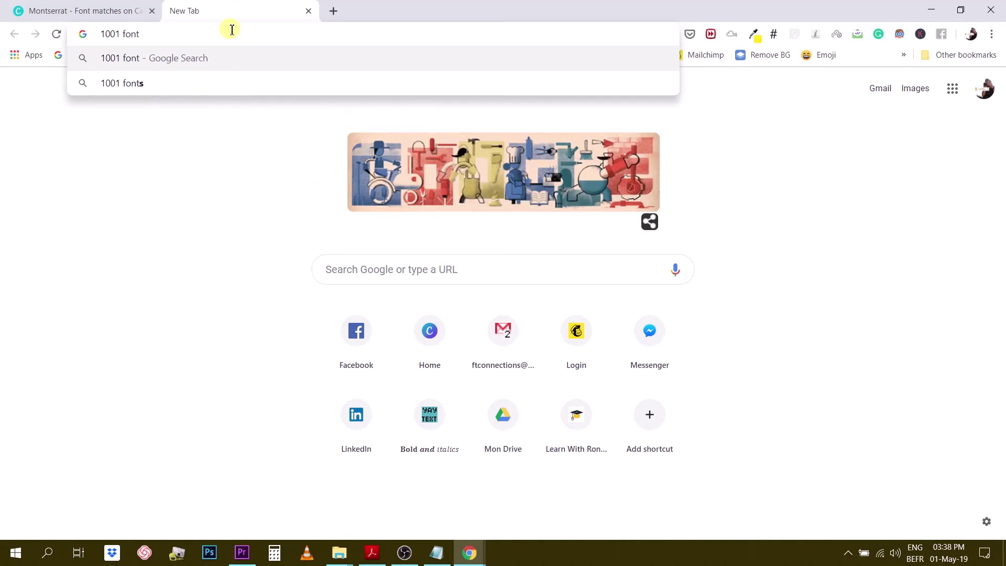
{"action": "key", "text": "Return"}
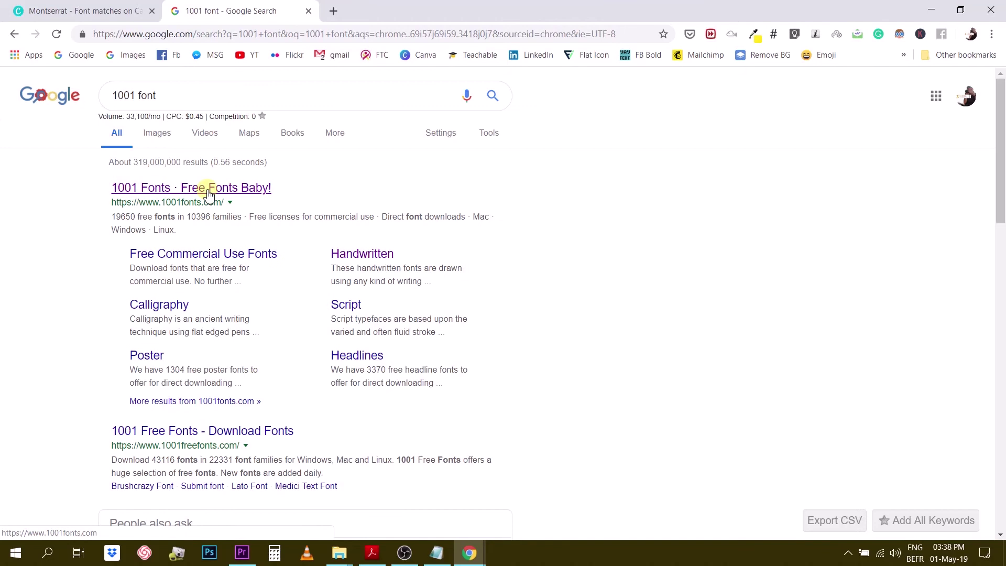
Open the 1001 Fonts site from the results and show its font categories list.
{"action": "left_click", "coordinate": [174, 194]}
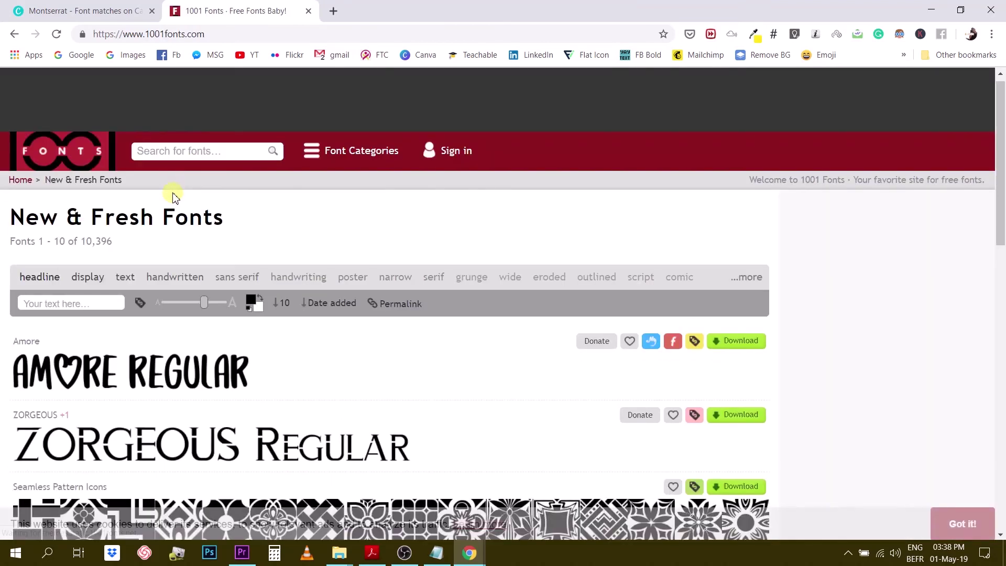
{"action": "scroll", "coordinate": [287, 233], "scroll_direction": "down", "scroll_amount": 3}
{"action": "scroll", "coordinate": [288, 233], "scroll_direction": "down", "scroll_amount": 10}
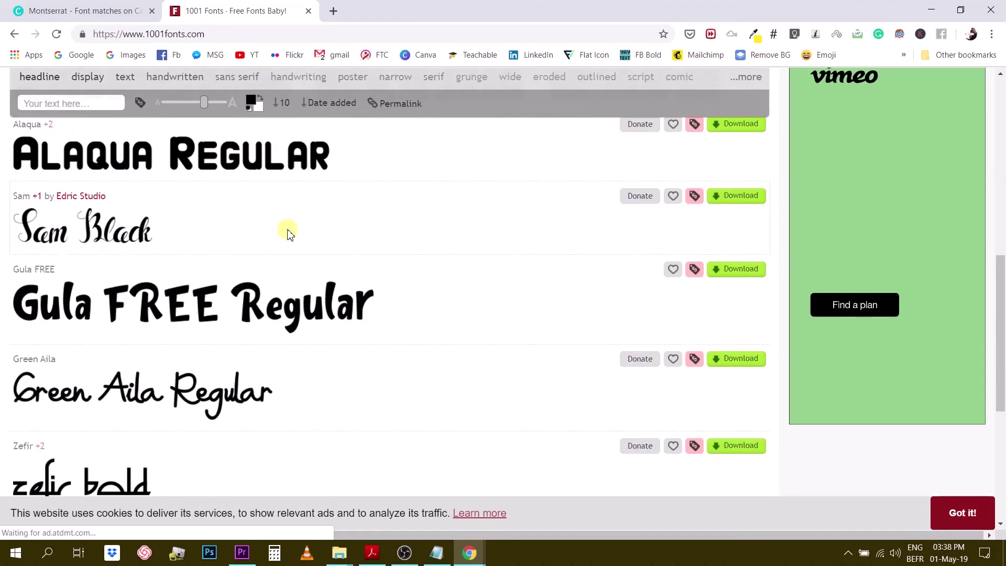
{"action": "scroll", "coordinate": [292, 231], "scroll_direction": "up", "scroll_amount": 15}
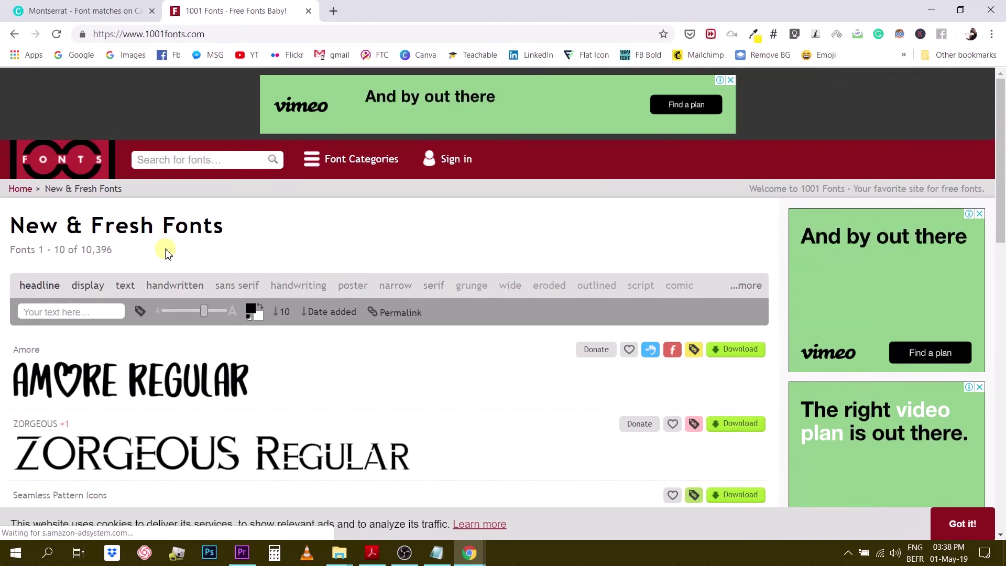
{"action": "left_click", "coordinate": [340, 162]}
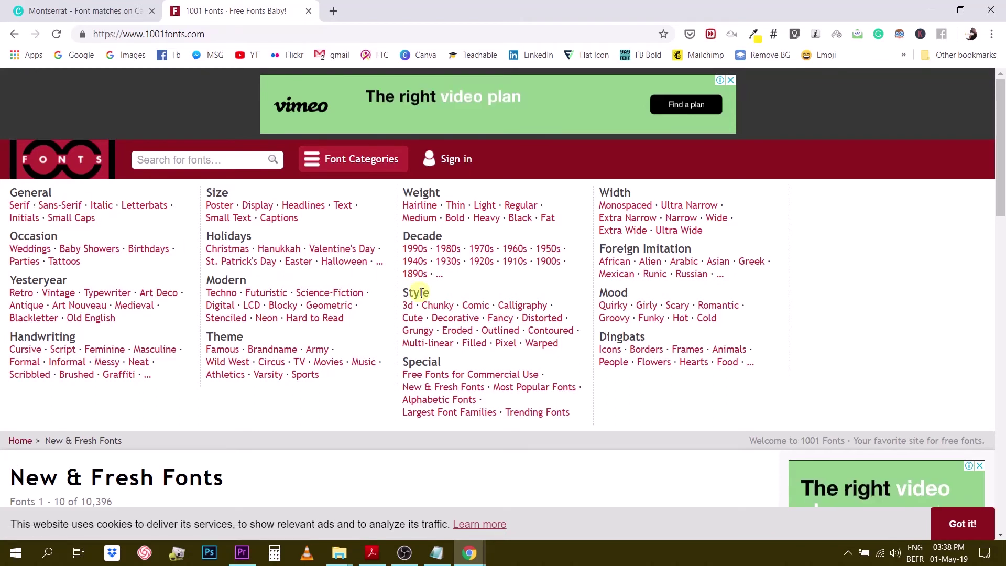
Scroll through the 1001 Fonts New & Fresh Fonts samples and back up.
{"action": "scroll", "coordinate": [446, 304], "scroll_direction": "down", "scroll_amount": 10}
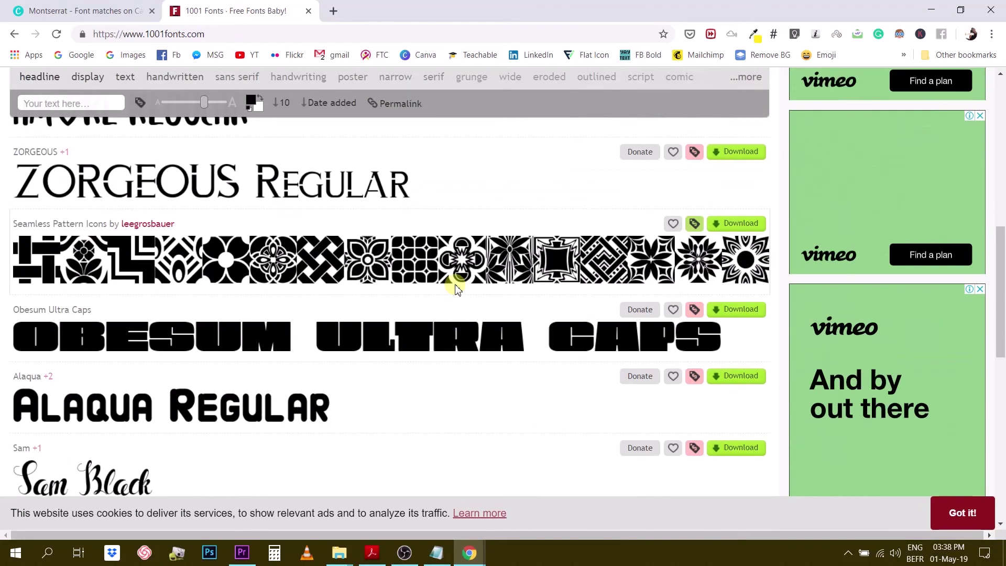
{"action": "scroll", "coordinate": [455, 292], "scroll_direction": "down", "scroll_amount": 2}
{"action": "scroll", "coordinate": [455, 287], "scroll_direction": "down", "scroll_amount": 8}
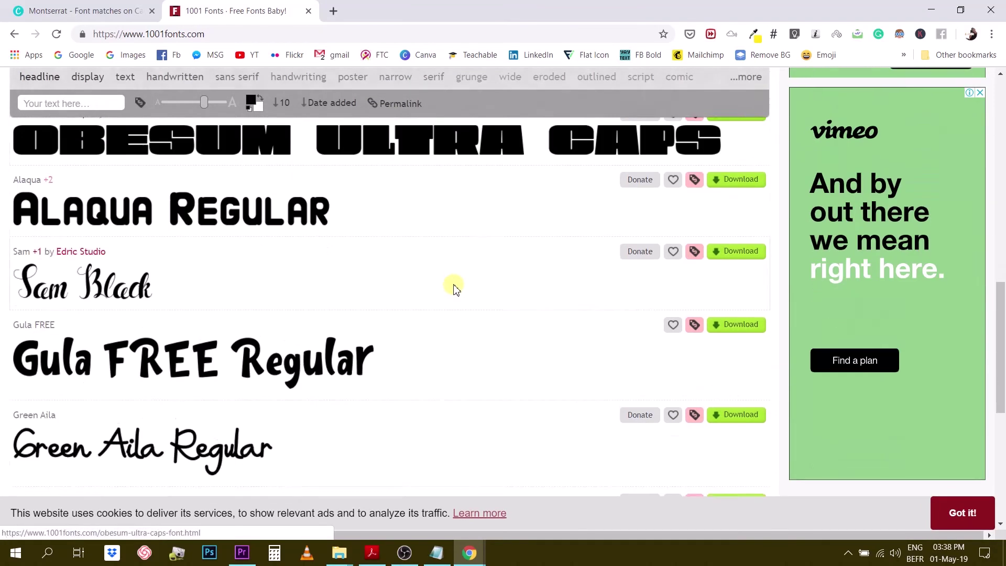
{"action": "scroll", "coordinate": [455, 291], "scroll_direction": "up", "scroll_amount": 2}
{"action": "scroll", "coordinate": [455, 293], "scroll_direction": "up", "scroll_amount": 11}
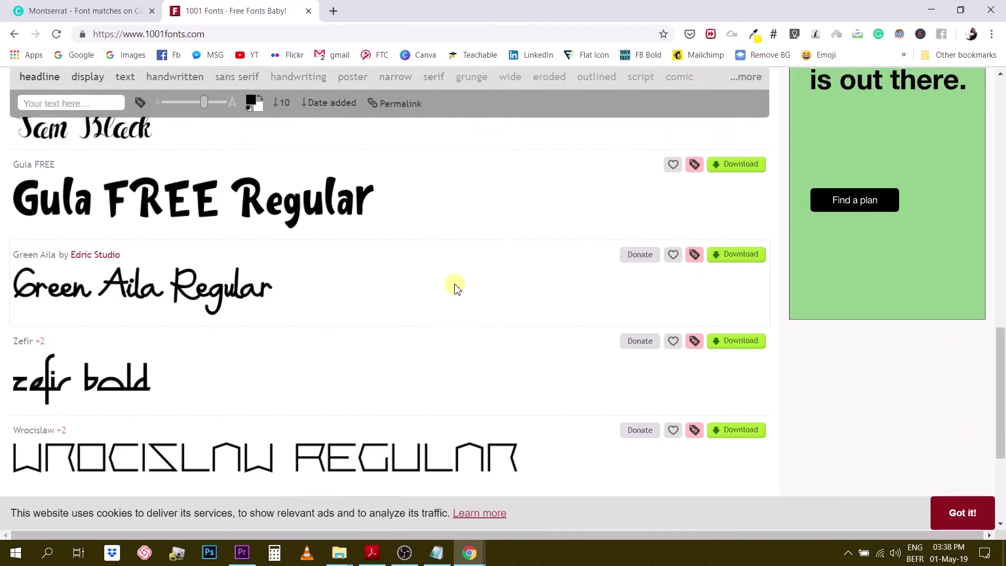
{"action": "scroll", "coordinate": [455, 284], "scroll_direction": "up", "scroll_amount": 4}
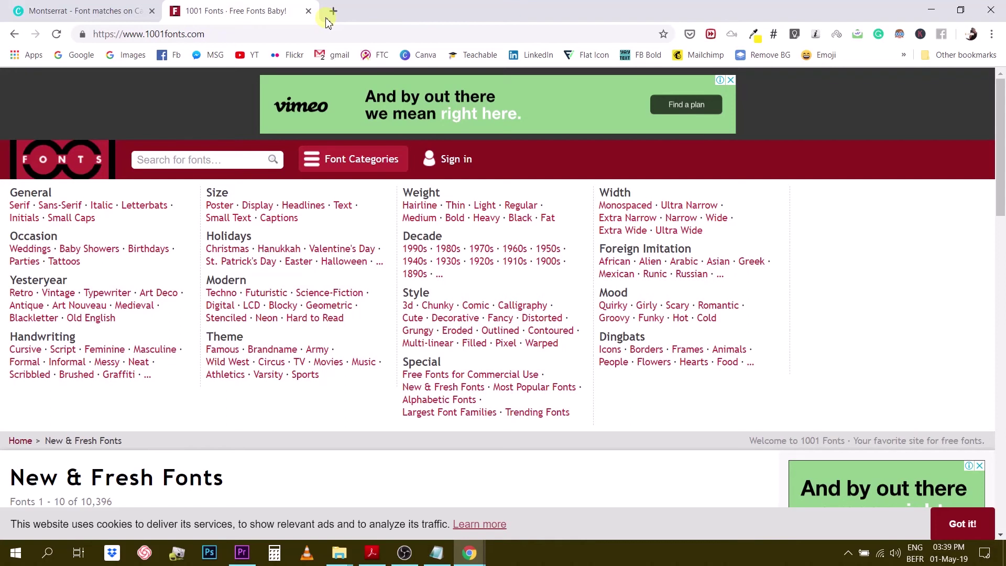
{"action": "scroll", "coordinate": [335, 134], "scroll_direction": "down", "scroll_amount": 12}
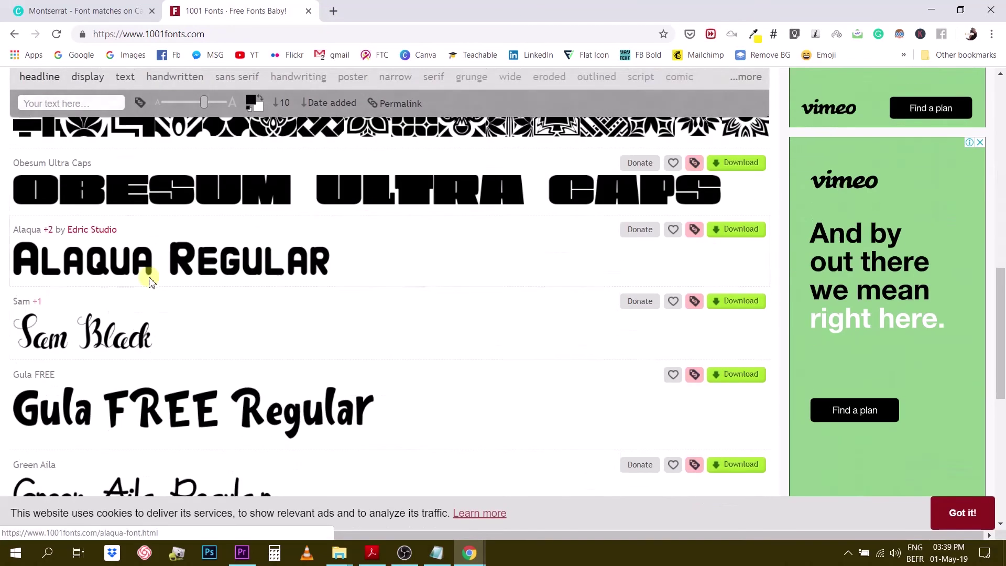
{"action": "scroll", "coordinate": [150, 281], "scroll_direction": "down", "scroll_amount": 3}
{"action": "scroll", "coordinate": [346, 257], "scroll_direction": "up", "scroll_amount": 1}
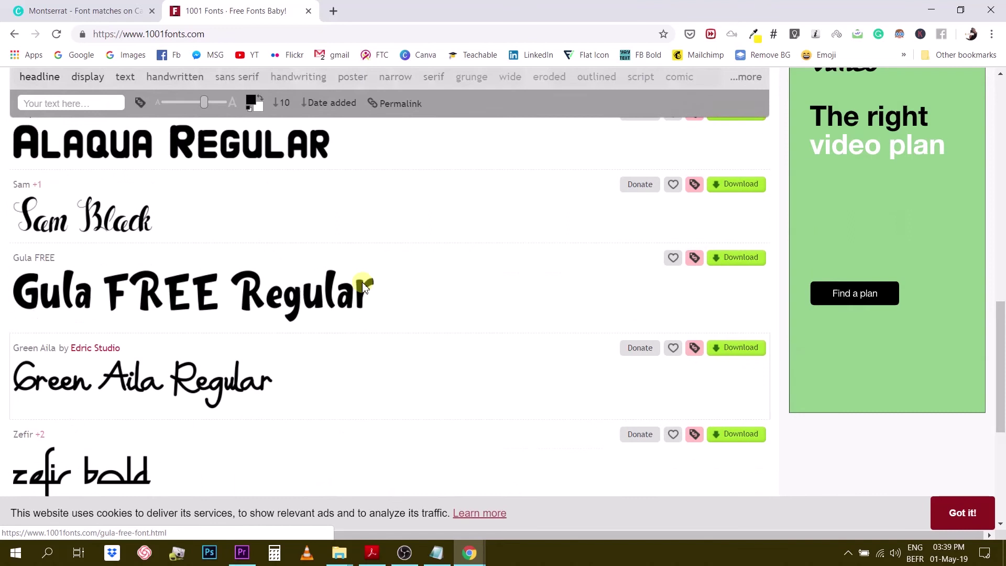
{"action": "scroll", "coordinate": [365, 287], "scroll_direction": "up", "scroll_amount": 14}
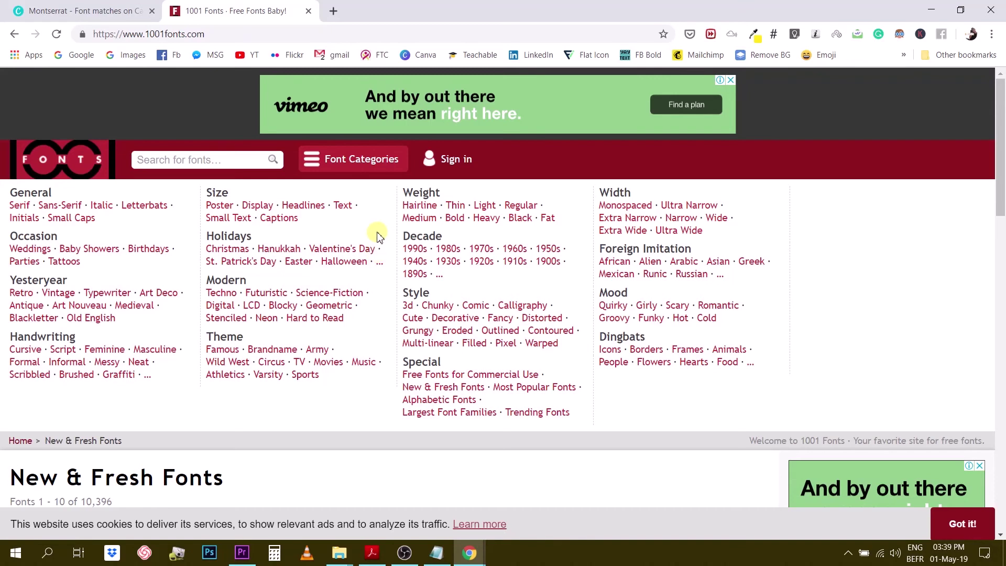
{"action": "scroll", "coordinate": [374, 253], "scroll_direction": "down", "scroll_amount": 8}
{"action": "scroll", "coordinate": [369, 253], "scroll_direction": "down", "scroll_amount": 1}
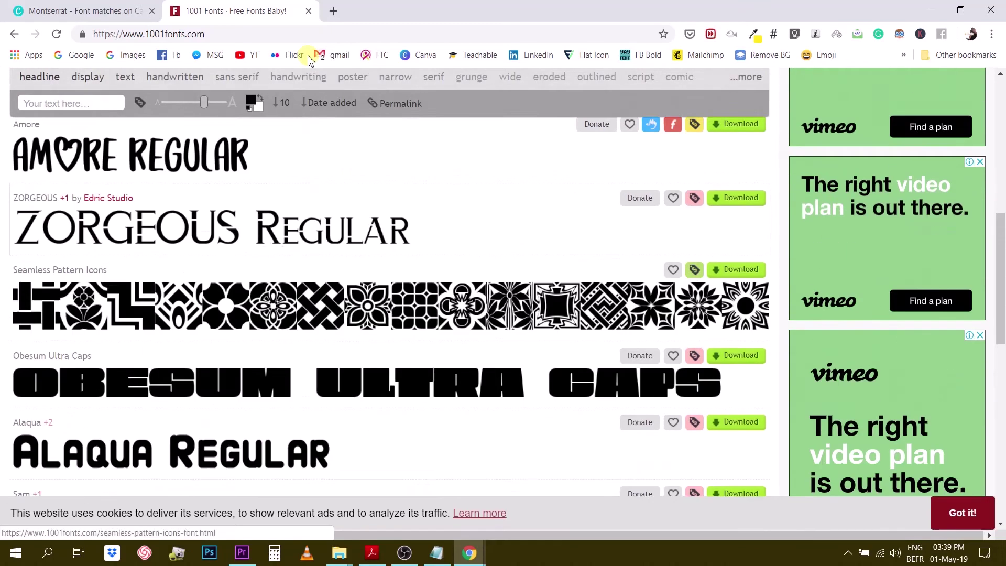
{"action": "scroll", "coordinate": [340, 104], "scroll_direction": "up", "scroll_amount": 2}
Open a blank new tab, then go back to the 1001 Fonts page.
{"action": "left_click", "coordinate": [334, 13]}
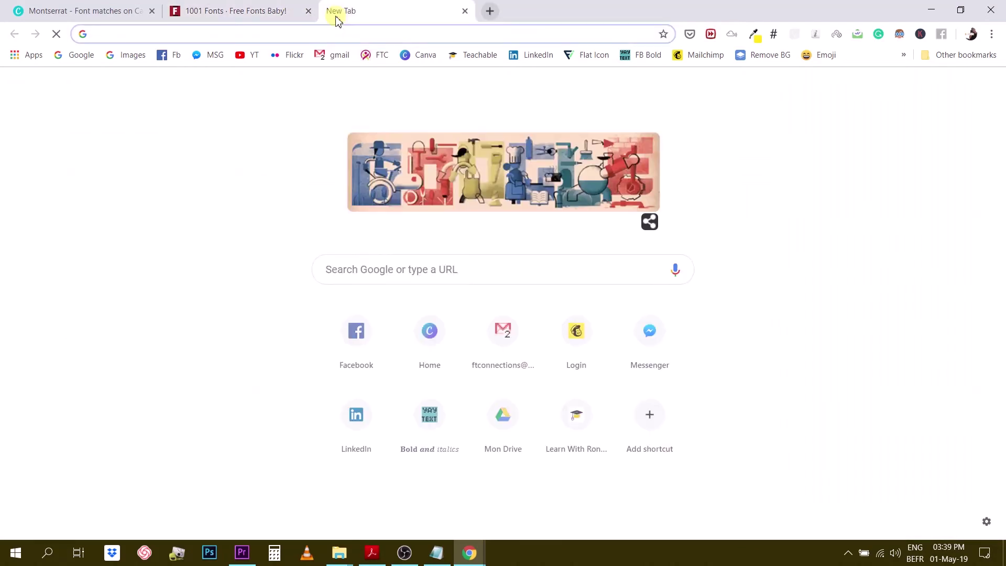
{"action": "left_click", "coordinate": [367, 268]}
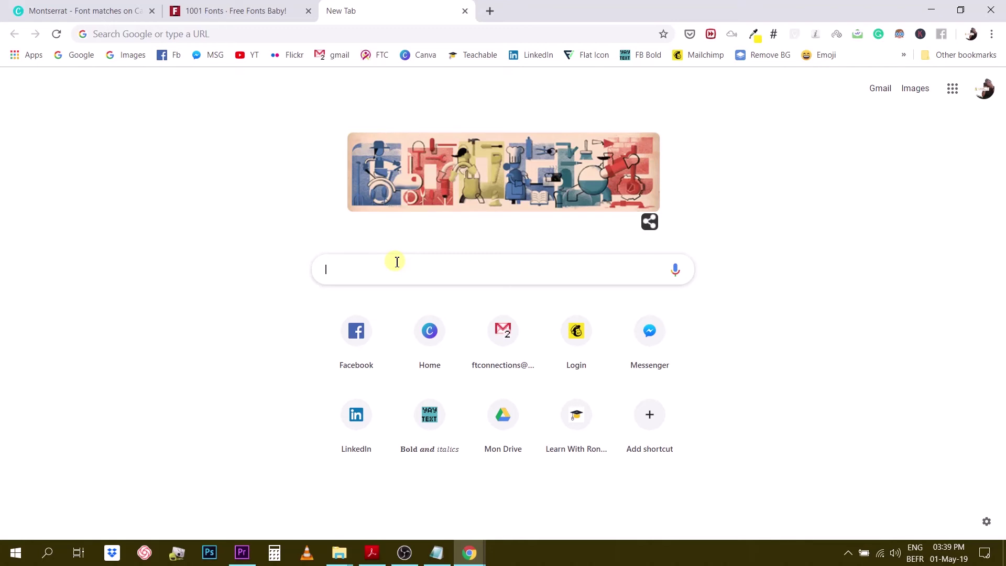
{"action": "left_click", "coordinate": [259, 13]}
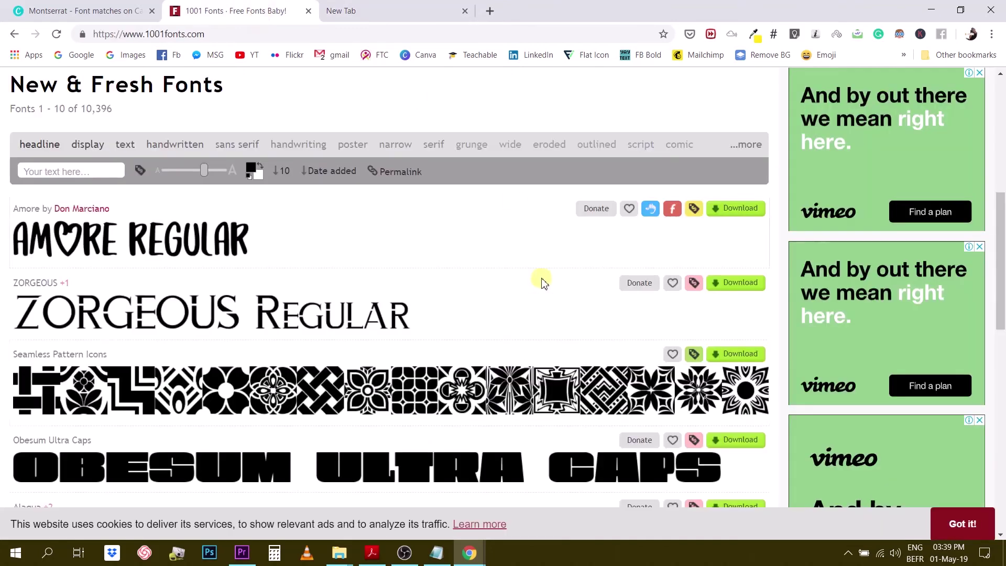
Look through more New & Fresh font samples, then switch to the blank new tab.
{"action": "scroll", "coordinate": [499, 387], "scroll_direction": "down", "scroll_amount": 2}
{"action": "scroll", "coordinate": [499, 387], "scroll_direction": "down", "scroll_amount": 4}
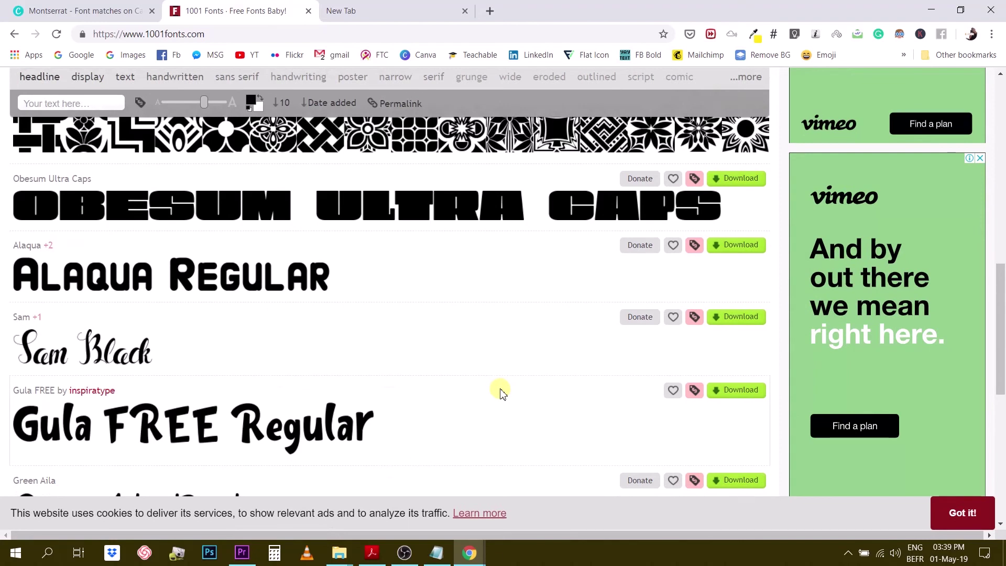
{"action": "scroll", "coordinate": [500, 393], "scroll_direction": "down", "scroll_amount": 5}
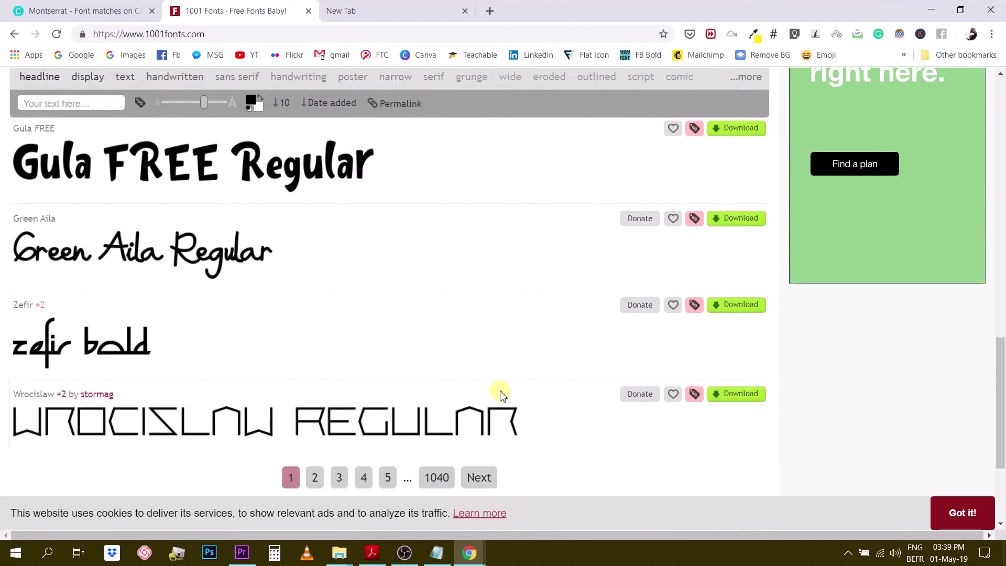
{"action": "scroll", "coordinate": [500, 393], "scroll_direction": "down", "scroll_amount": 3}
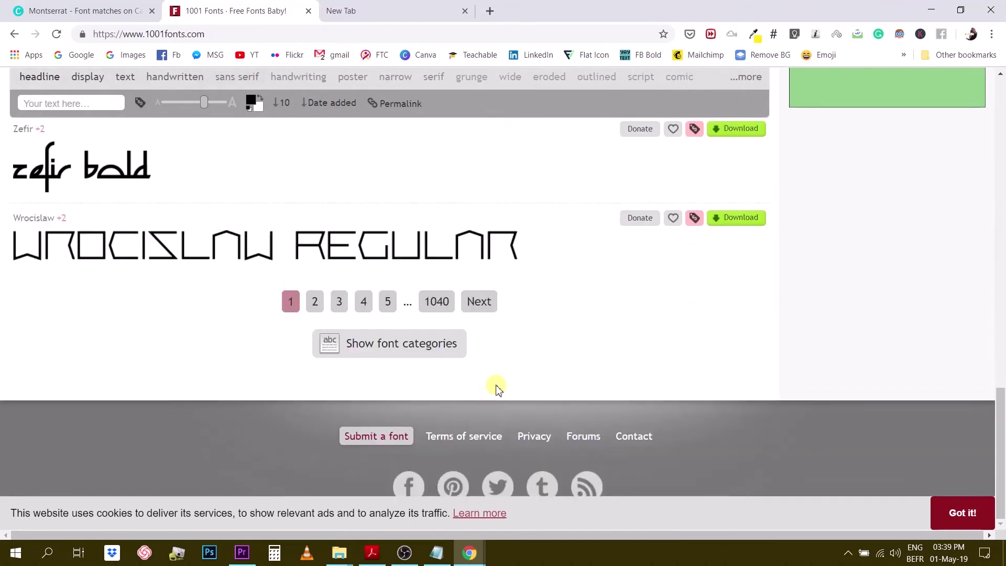
{"action": "scroll", "coordinate": [495, 387], "scroll_direction": "up", "scroll_amount": 10}
{"action": "scroll", "coordinate": [495, 386], "scroll_direction": "up", "scroll_amount": 6}
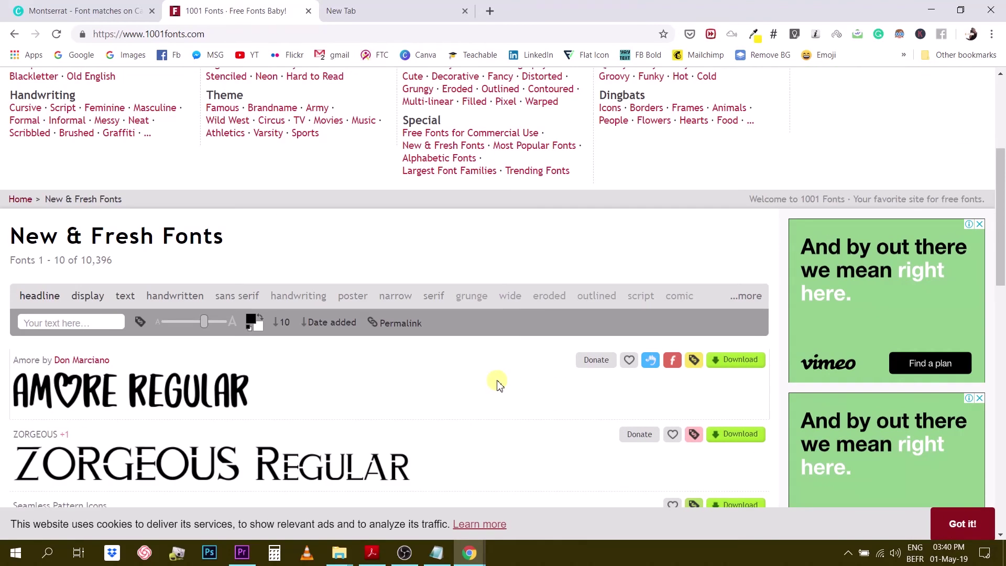
{"action": "scroll", "coordinate": [500, 385], "scroll_direction": "down", "scroll_amount": 6}
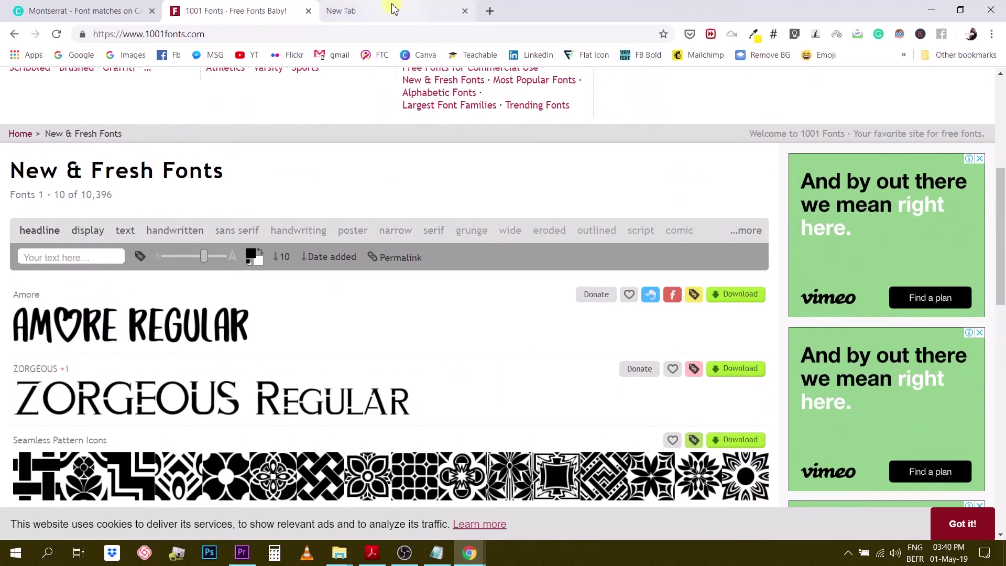
{"action": "left_click", "coordinate": [384, 15]}
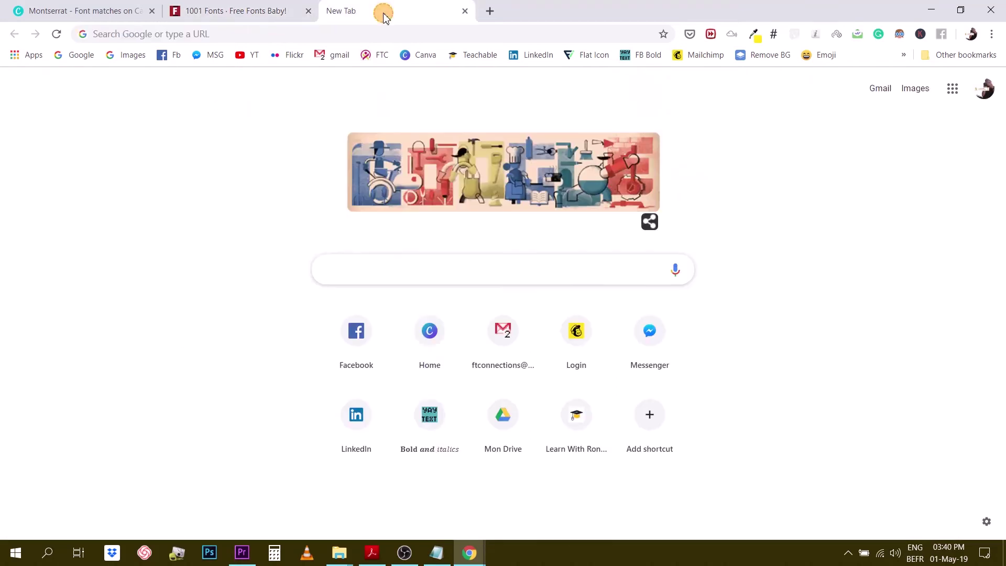
Search Google for 'best fonts for headlines 2019'.
{"action": "left_click", "coordinate": [404, 273]}
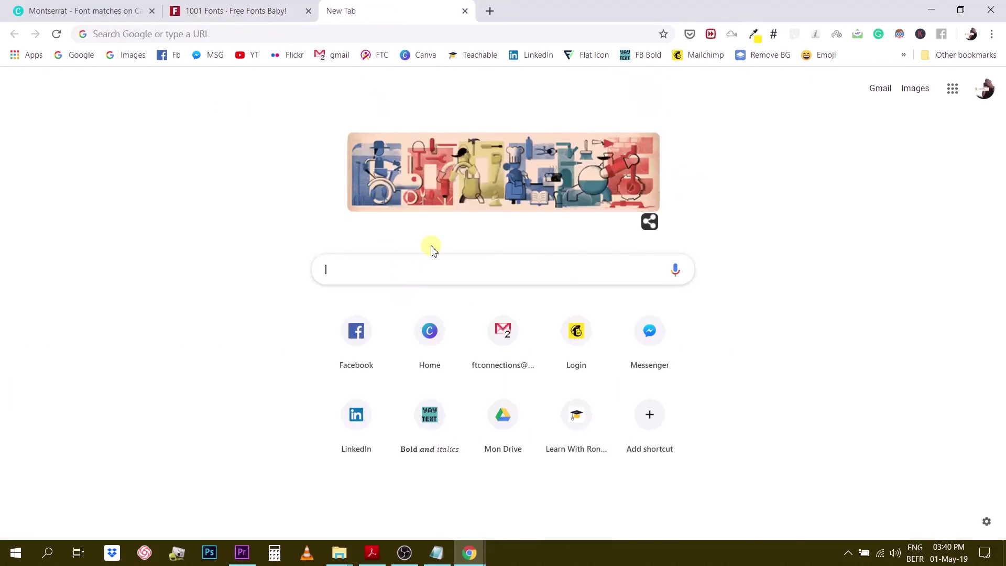
{"action": "type", "text": "best "}
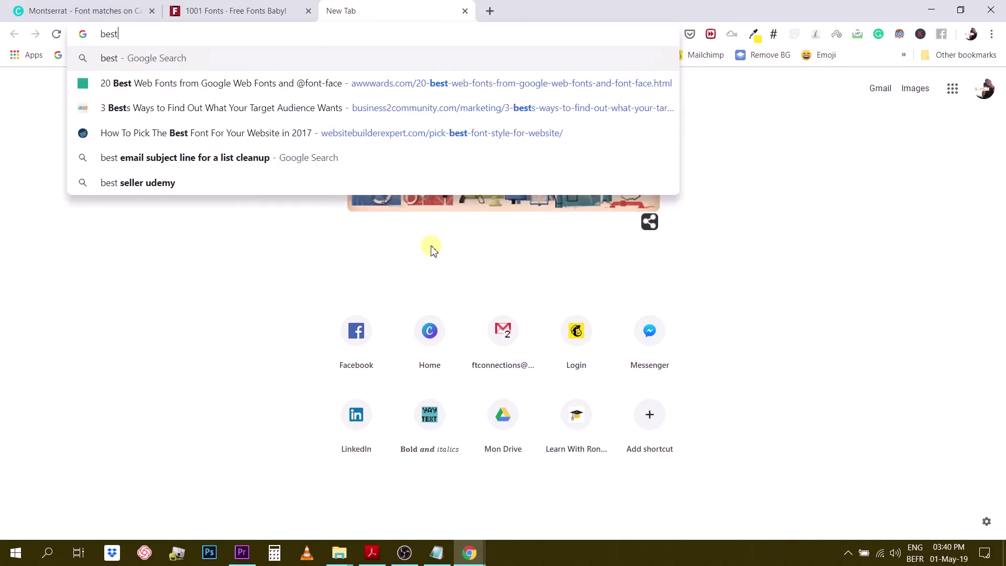
{"action": "type", "text": "fonts for "}
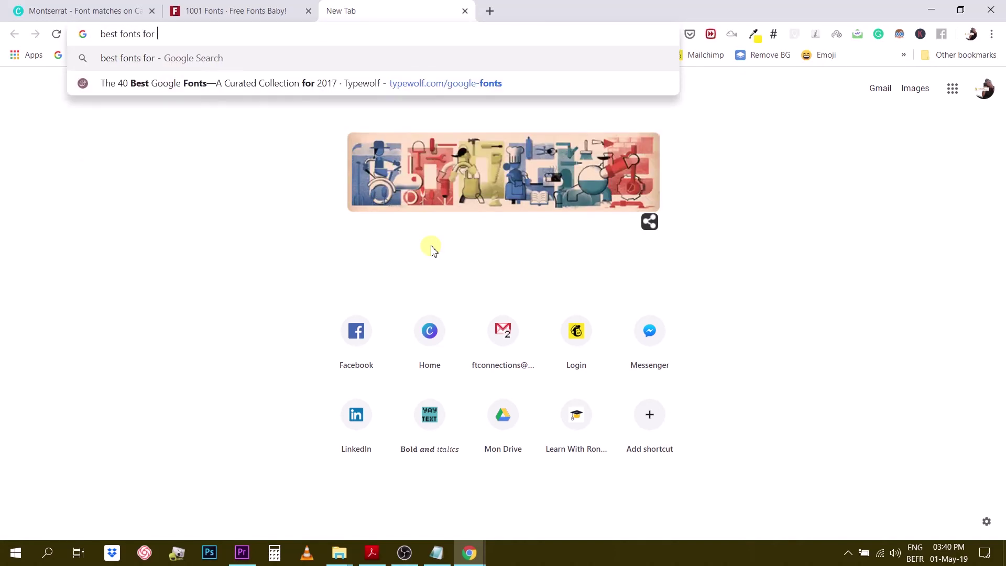
{"action": "type", "text": "headlines"}
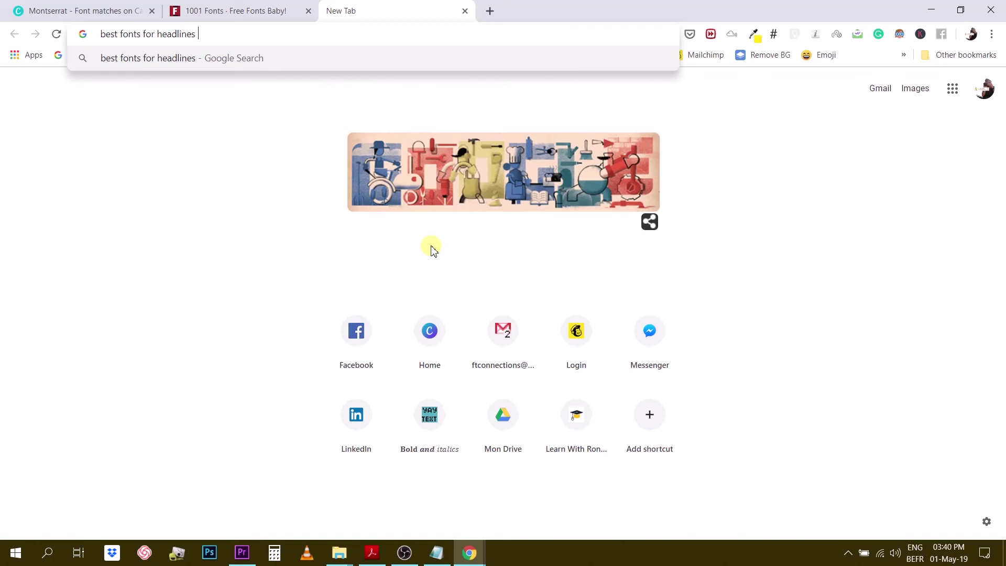
{"action": "type", "text": "2019"}
{"action": "key", "text": "Return"}
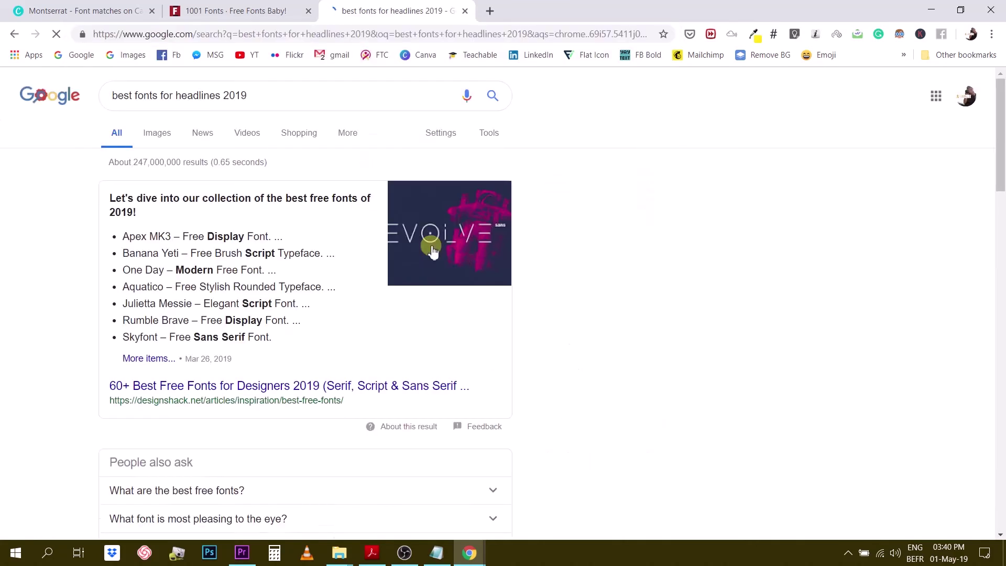
{"action": "scroll", "coordinate": [210, 272], "scroll_direction": "down", "scroll_amount": 1}
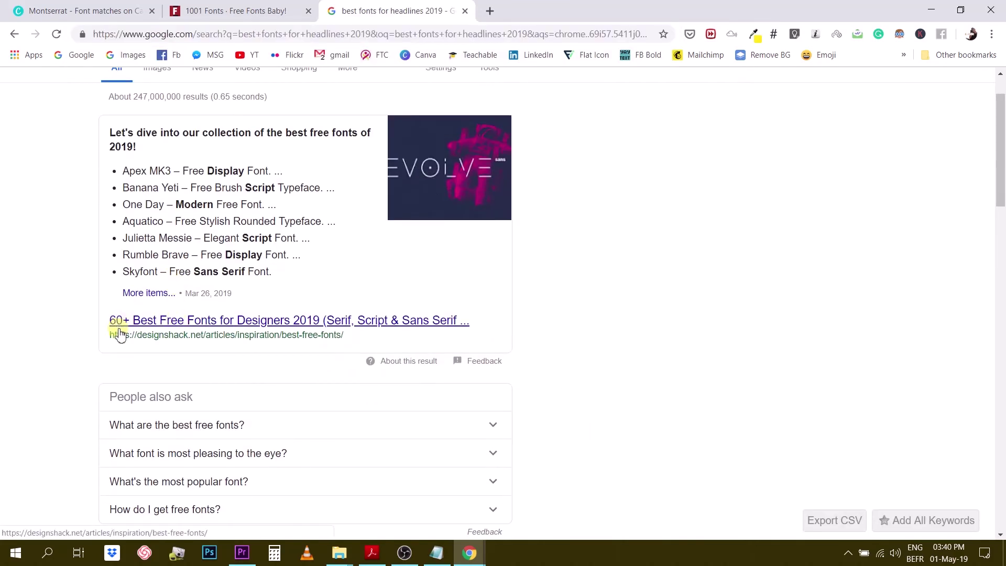
Open the Design Shack '60+ Best Free Fonts for Designers 2019' article and scroll its first picks.
{"action": "left_click", "coordinate": [278, 323]}
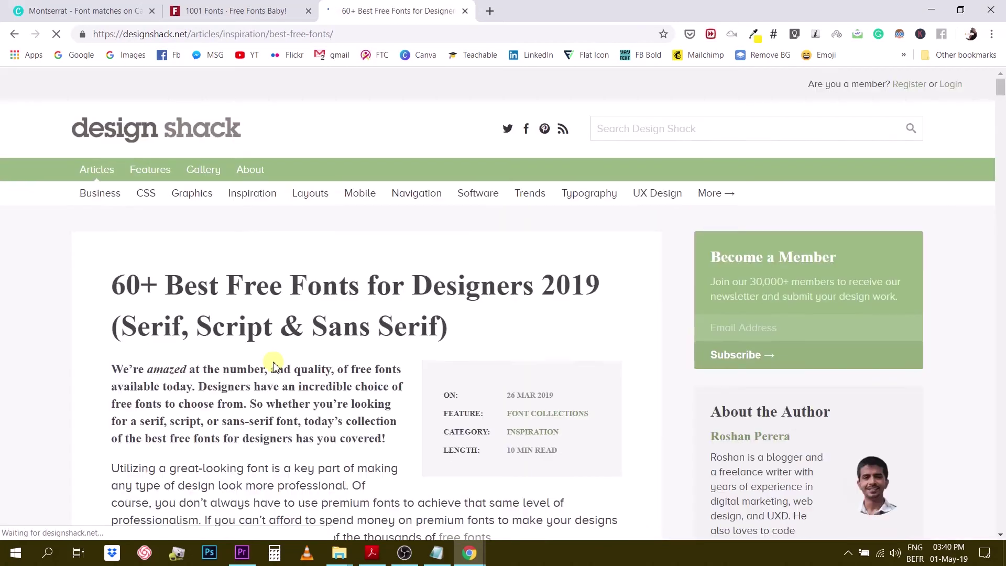
{"action": "scroll", "coordinate": [312, 339], "scroll_direction": "down", "scroll_amount": 3}
{"action": "scroll", "coordinate": [312, 340], "scroll_direction": "down", "scroll_amount": 15}
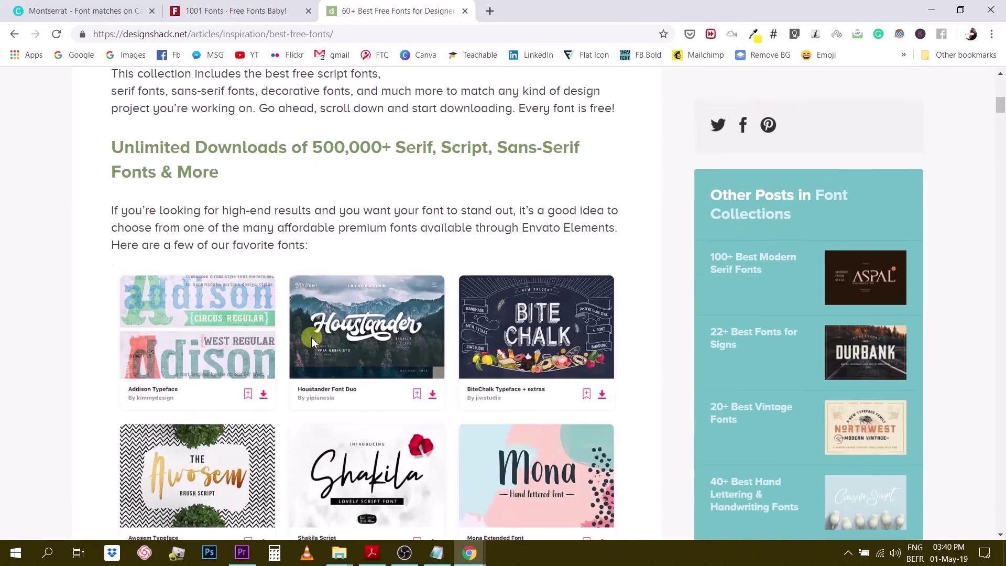
{"action": "scroll", "coordinate": [316, 340], "scroll_direction": "down", "scroll_amount": 6}
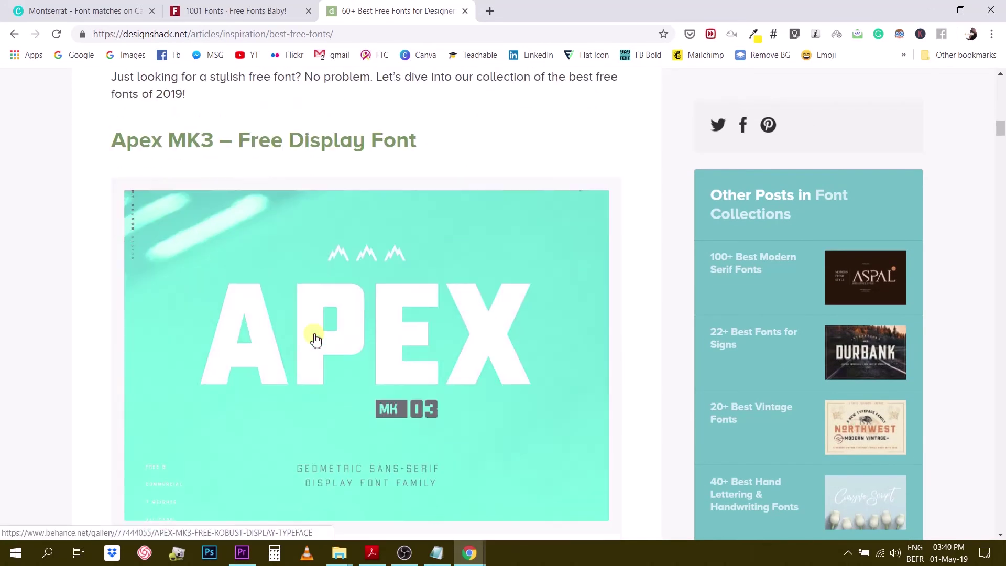
{"action": "scroll", "coordinate": [506, 339], "scroll_direction": "up", "scroll_amount": 2}
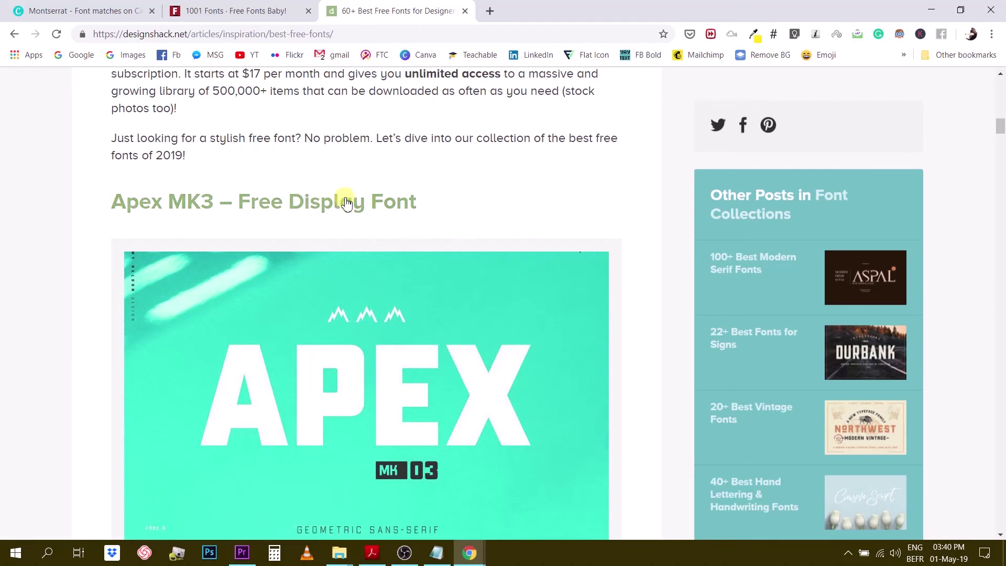
{"action": "scroll", "coordinate": [443, 257], "scroll_direction": "down", "scroll_amount": 5}
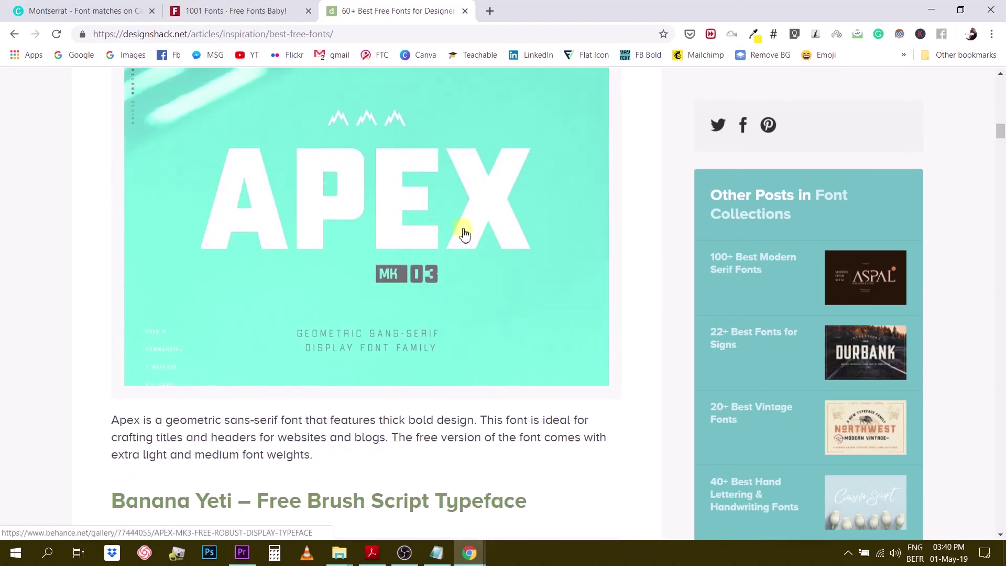
{"action": "scroll", "coordinate": [636, 236], "scroll_direction": "up", "scroll_amount": 3}
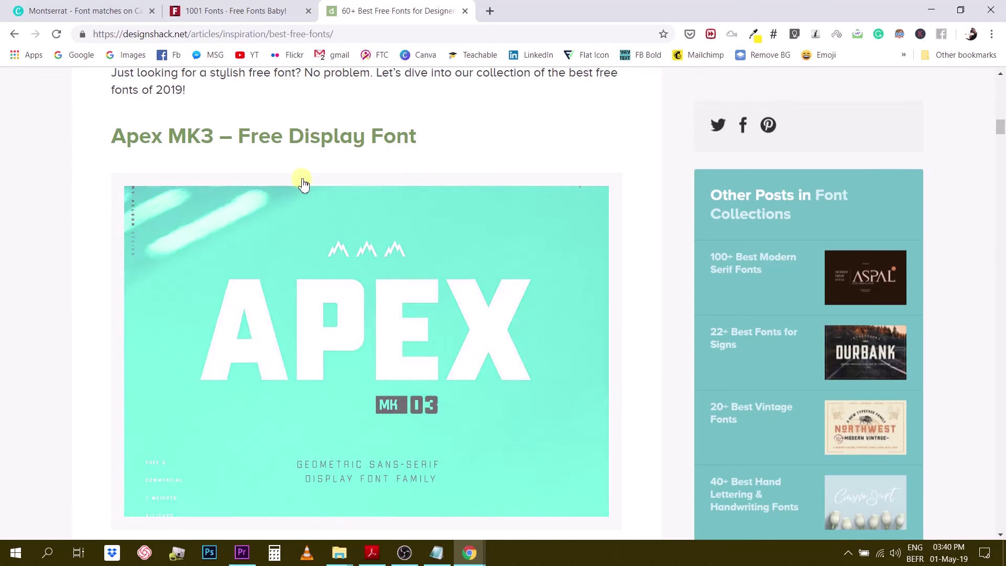
{"action": "scroll", "coordinate": [4, 334], "scroll_direction": "down", "scroll_amount": 6}
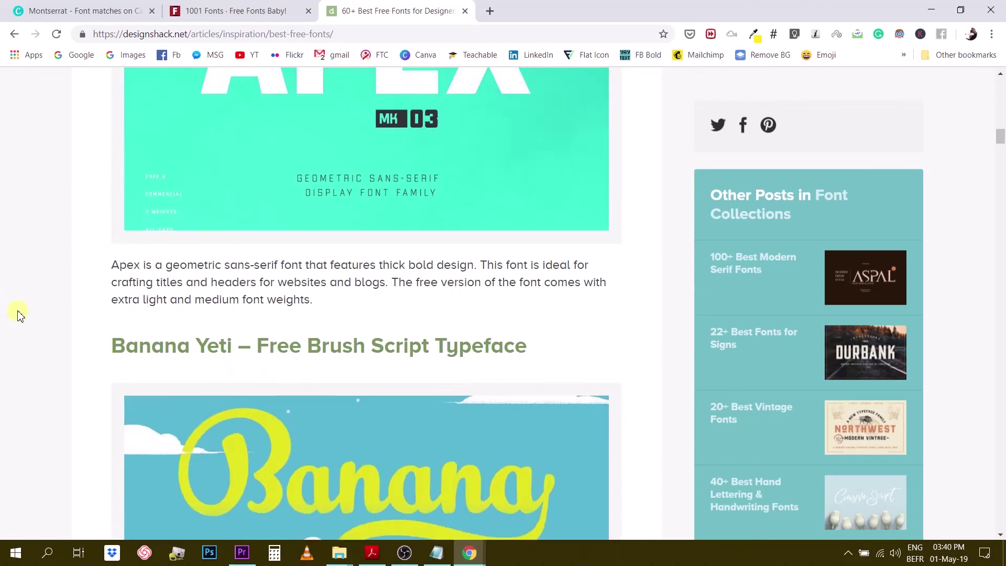
Scroll further through the article's font picks down to Rumble Brave.
{"action": "scroll", "coordinate": [15, 347], "scroll_direction": "down", "scroll_amount": 3}
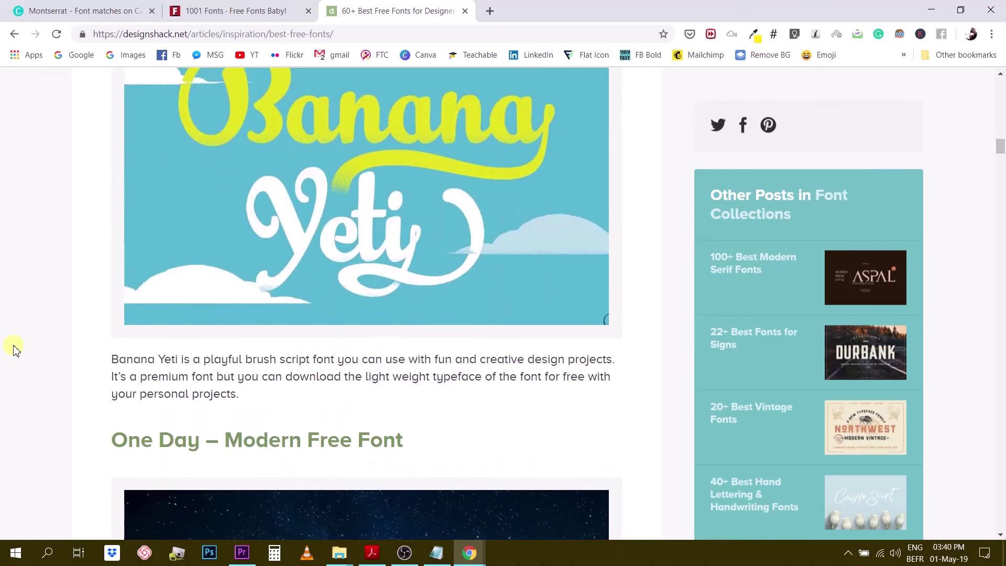
{"action": "scroll", "coordinate": [15, 347], "scroll_direction": "down", "scroll_amount": 2}
{"action": "scroll", "coordinate": [15, 349], "scroll_direction": "up", "scroll_amount": 4}
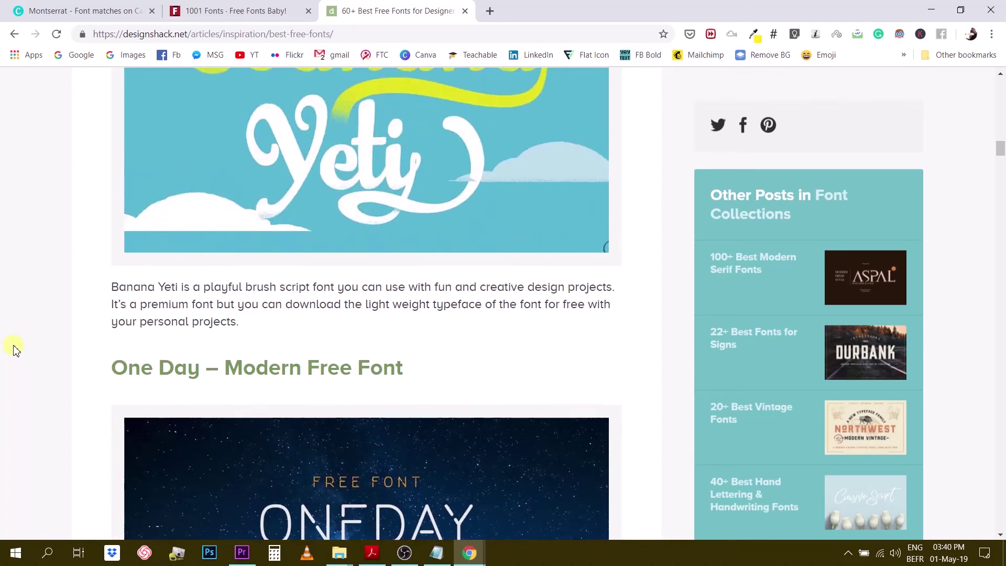
{"action": "scroll", "coordinate": [21, 344], "scroll_direction": "down", "scroll_amount": 2}
{"action": "scroll", "coordinate": [21, 344], "scroll_direction": "down", "scroll_amount": 4}
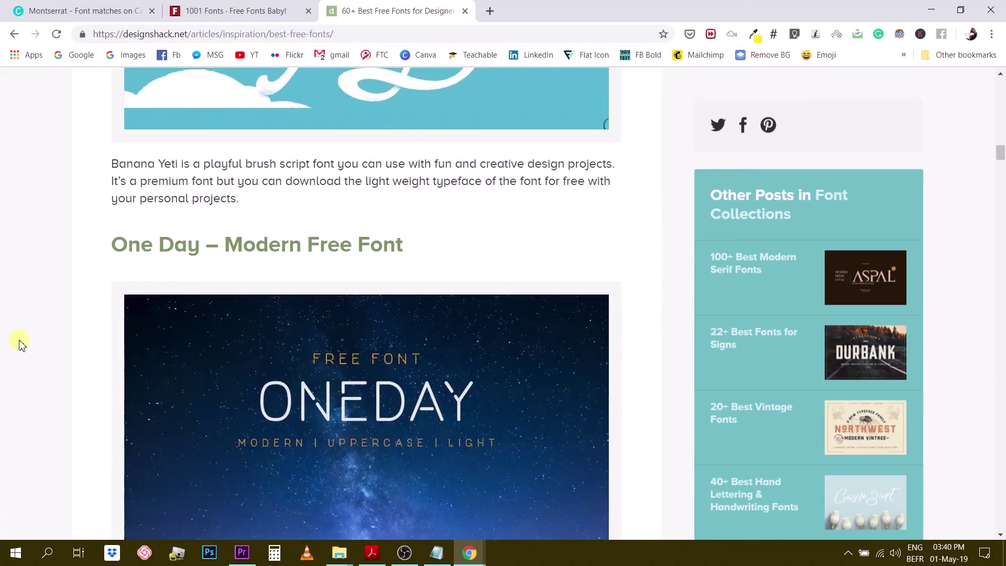
{"action": "scroll", "coordinate": [21, 344], "scroll_direction": "down", "scroll_amount": 7}
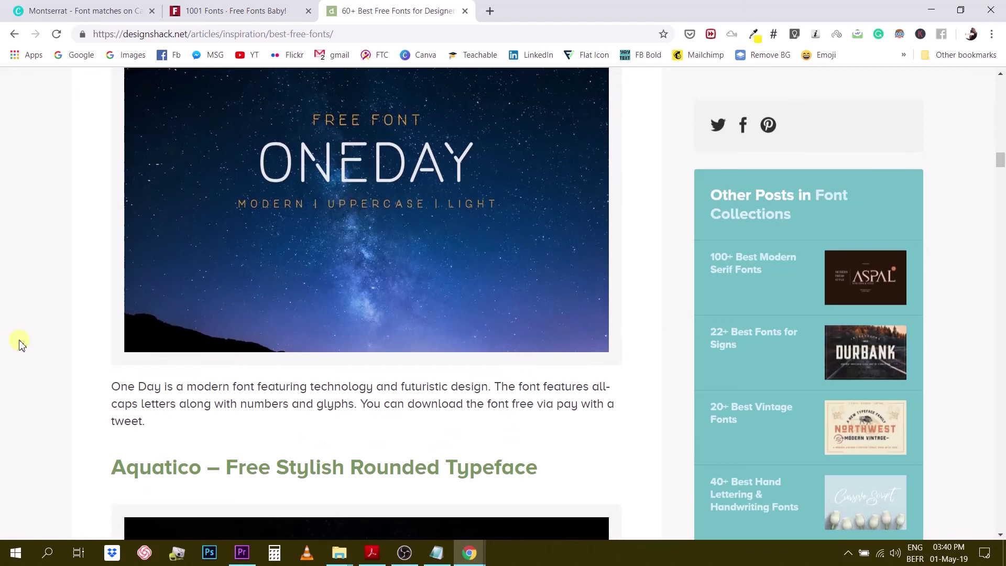
{"action": "scroll", "coordinate": [21, 344], "scroll_direction": "down", "scroll_amount": 4}
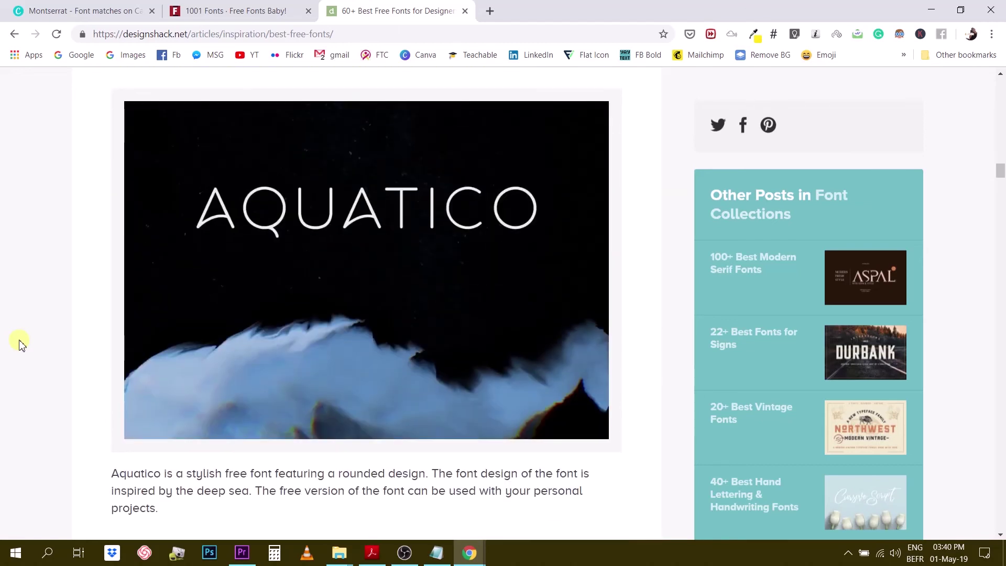
{"action": "scroll", "coordinate": [20, 344], "scroll_direction": "down", "scroll_amount": 12}
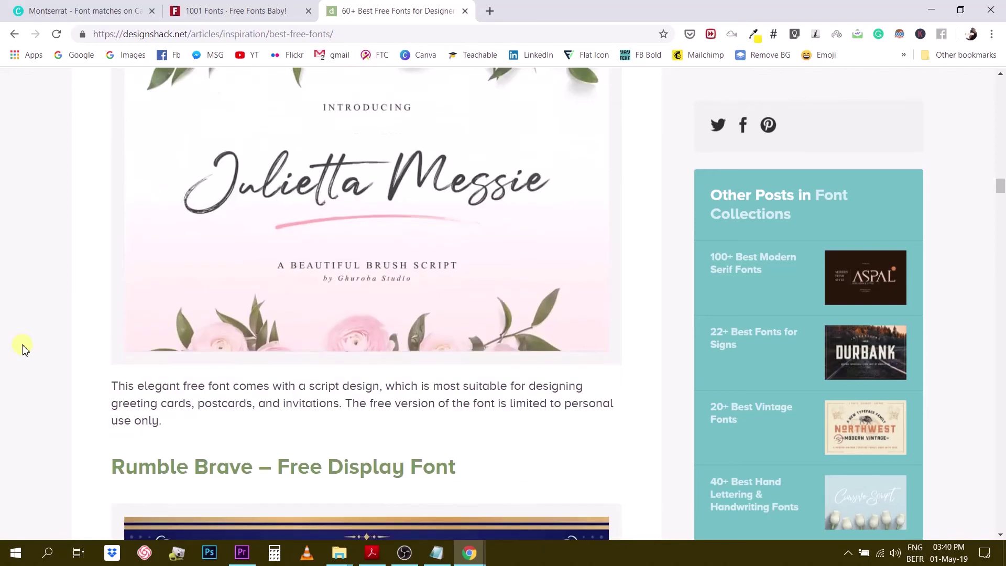
{"action": "scroll", "coordinate": [21, 346], "scroll_direction": "down", "scroll_amount": 9}
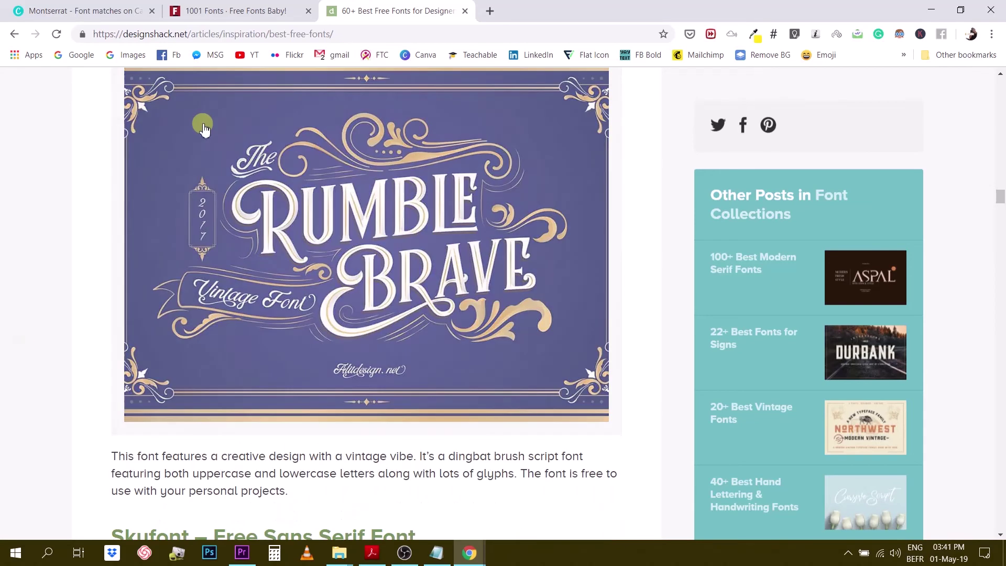
From Canva home, add a 'Your paragraph text' box to a new presentation at size 80.
{"action": "left_click", "coordinate": [47, 17]}
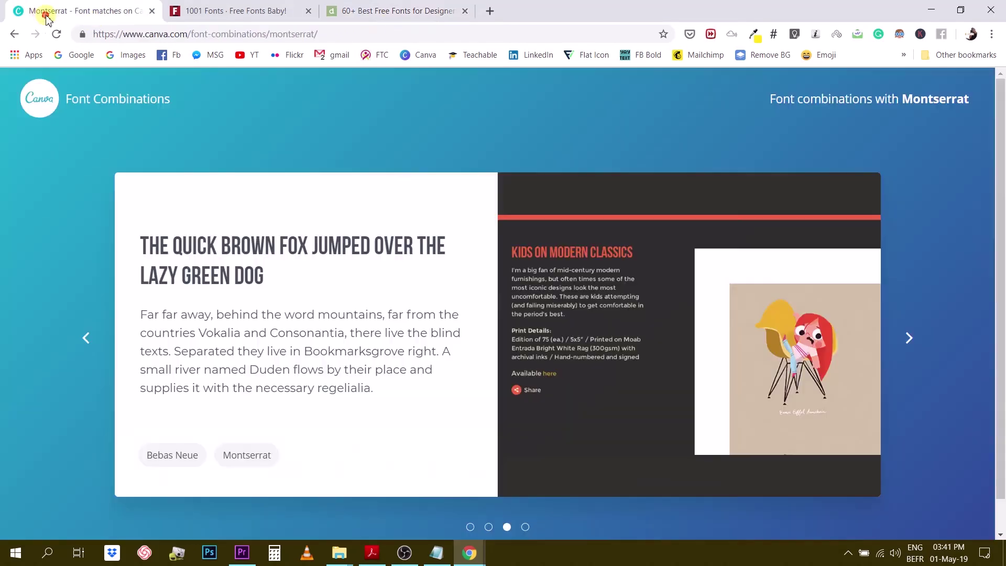
{"action": "left_click", "coordinate": [417, 55]}
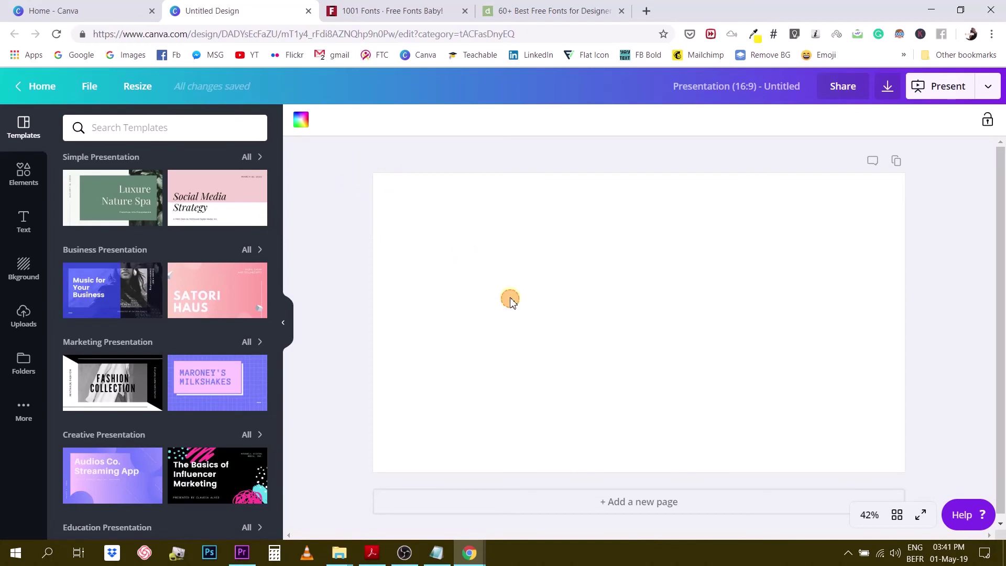
{"action": "key", "text": "t"}
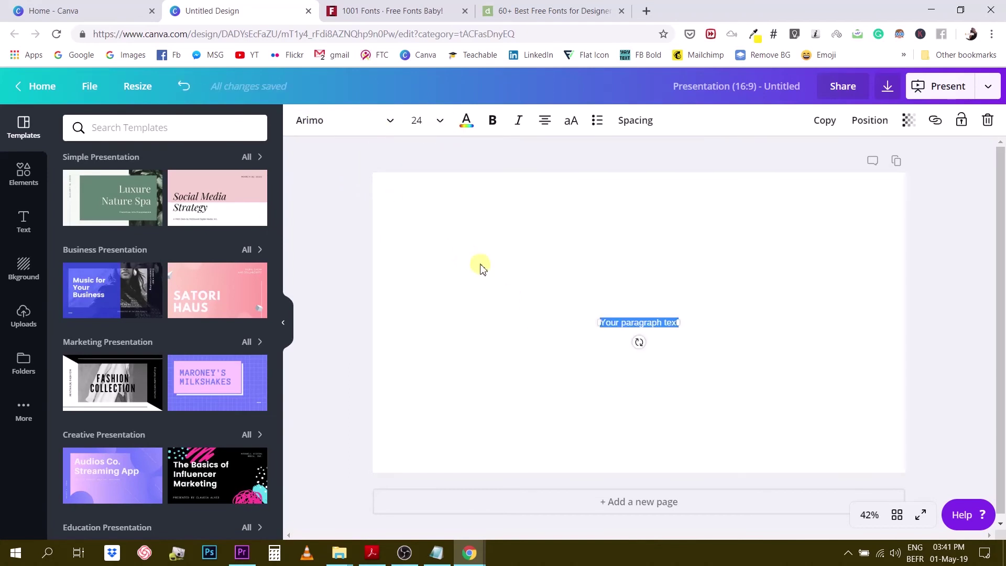
{"action": "left_click", "coordinate": [416, 121]}
{"action": "scroll", "coordinate": [438, 395], "scroll_direction": "down", "scroll_amount": 3}
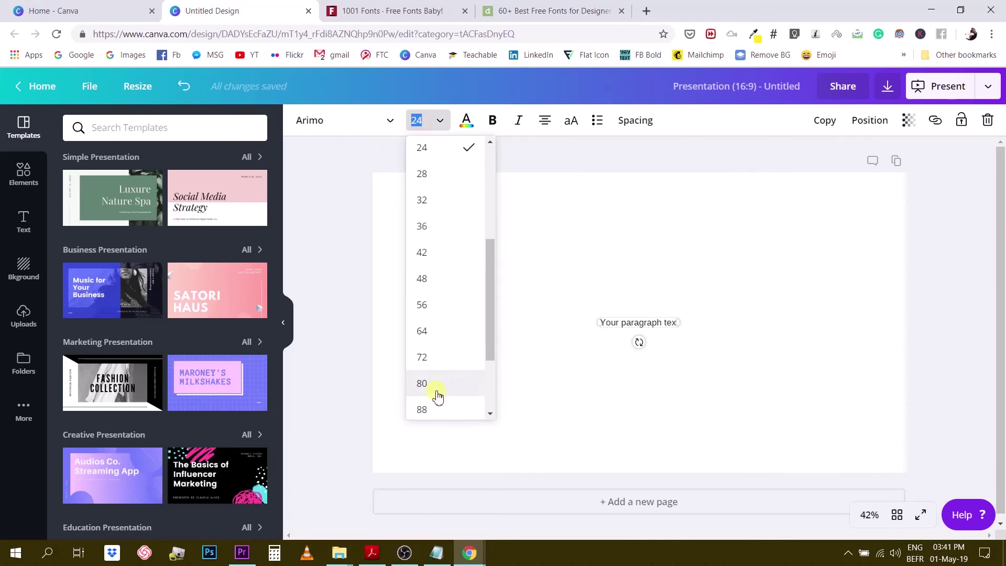
{"action": "left_click", "coordinate": [438, 393]}
{"action": "left_click", "coordinate": [309, 129]}
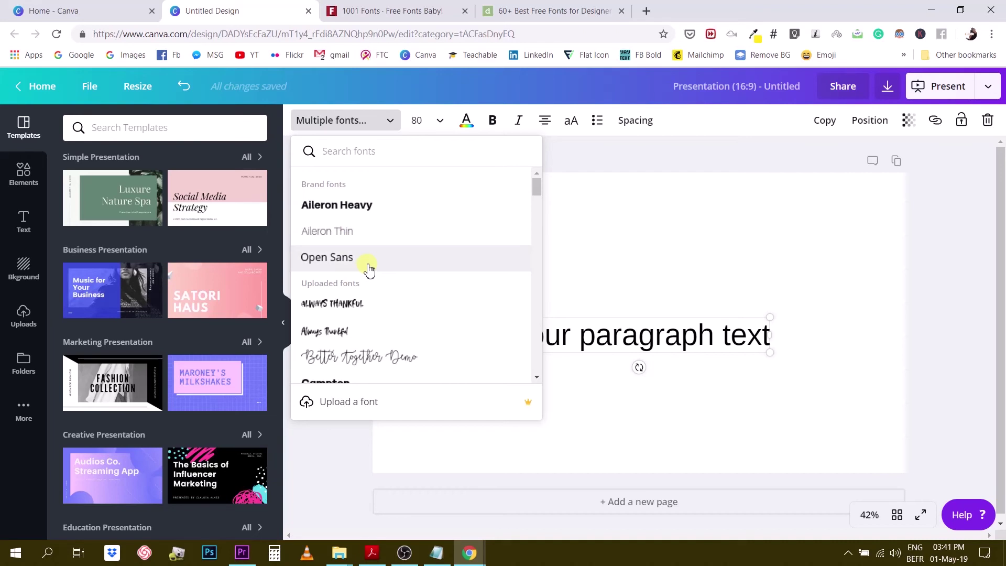
Scroll through the Brand, Uploaded and English font lists, then focus the font search field.
{"action": "scroll", "coordinate": [369, 269], "scroll_direction": "down", "scroll_amount": 1}
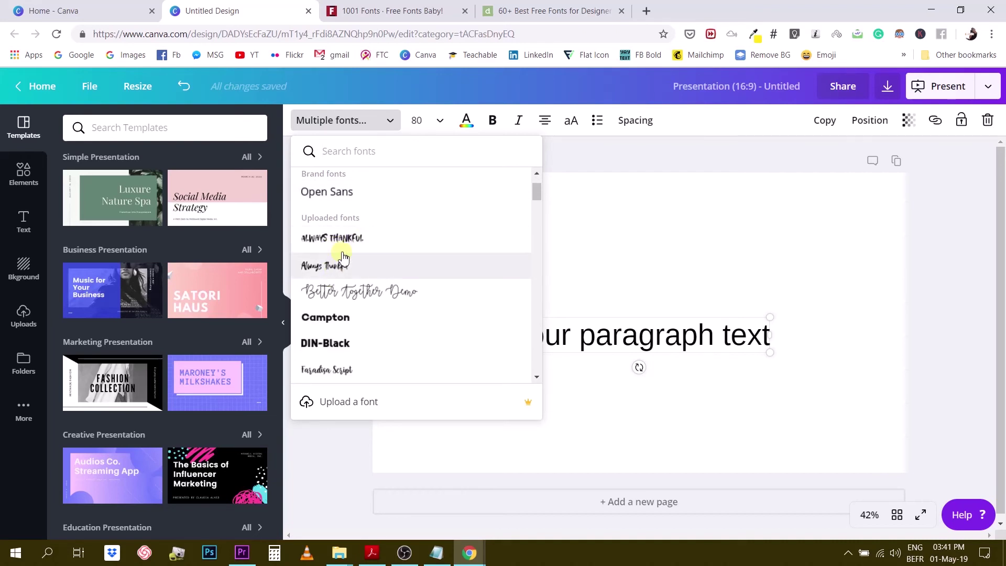
{"action": "scroll", "coordinate": [343, 252], "scroll_direction": "down", "scroll_amount": 1}
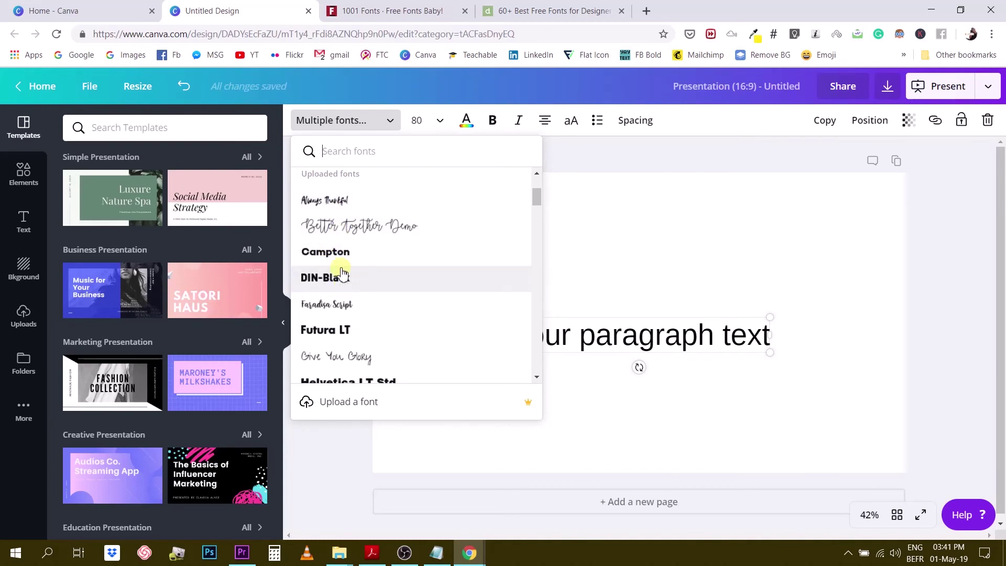
{"action": "scroll", "coordinate": [343, 273], "scroll_direction": "down", "scroll_amount": 1}
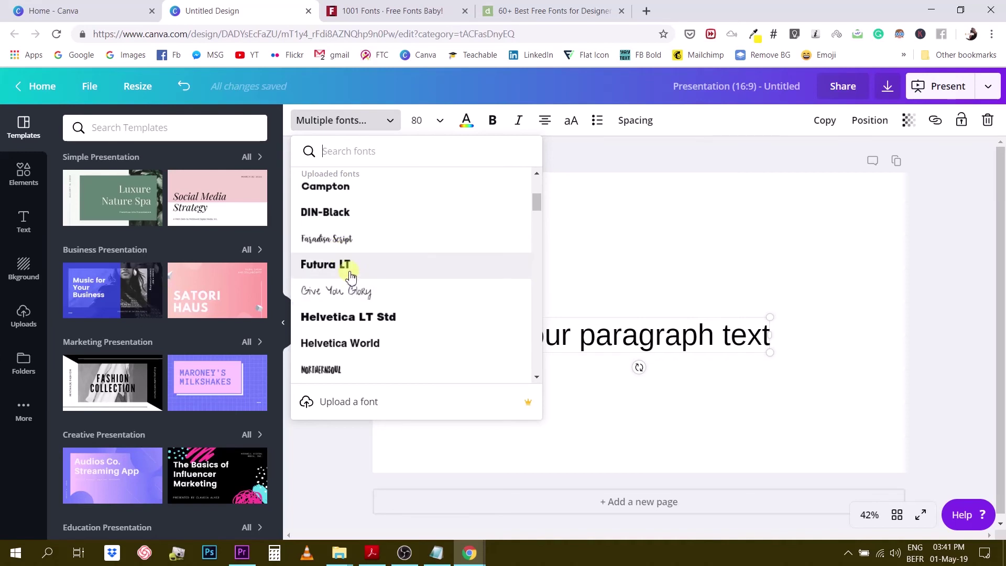
{"action": "scroll", "coordinate": [350, 276], "scroll_direction": "down", "scroll_amount": 1}
{"action": "scroll", "coordinate": [343, 239], "scroll_direction": "down", "scroll_amount": 1}
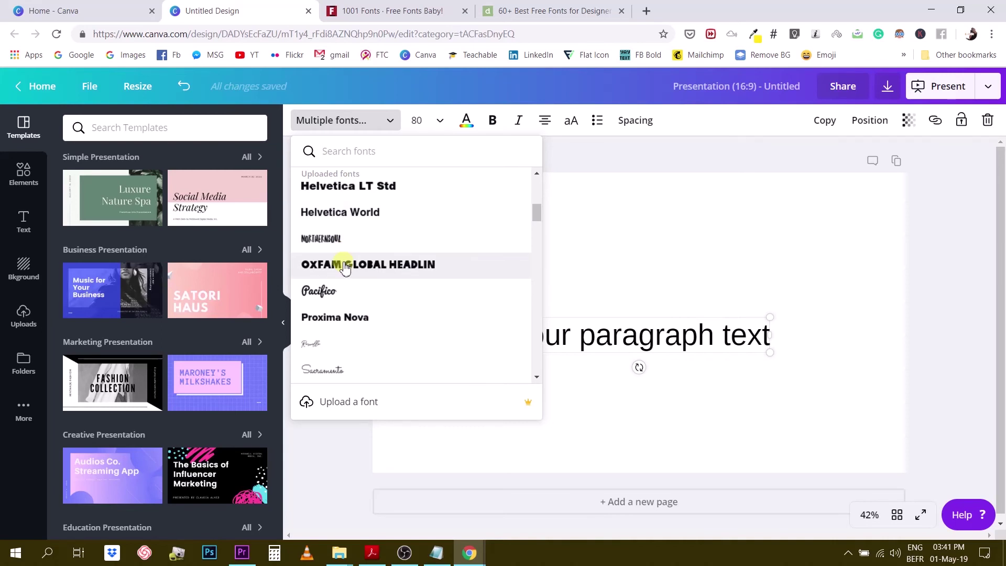
{"action": "scroll", "coordinate": [340, 249], "scroll_direction": "down", "scroll_amount": 1}
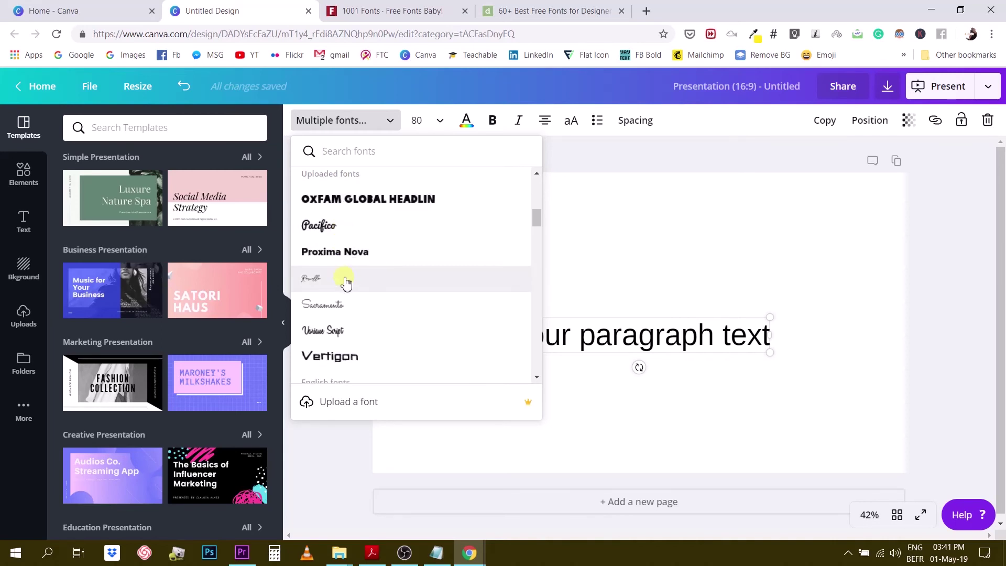
{"action": "scroll", "coordinate": [338, 254], "scroll_direction": "up", "scroll_amount": 1}
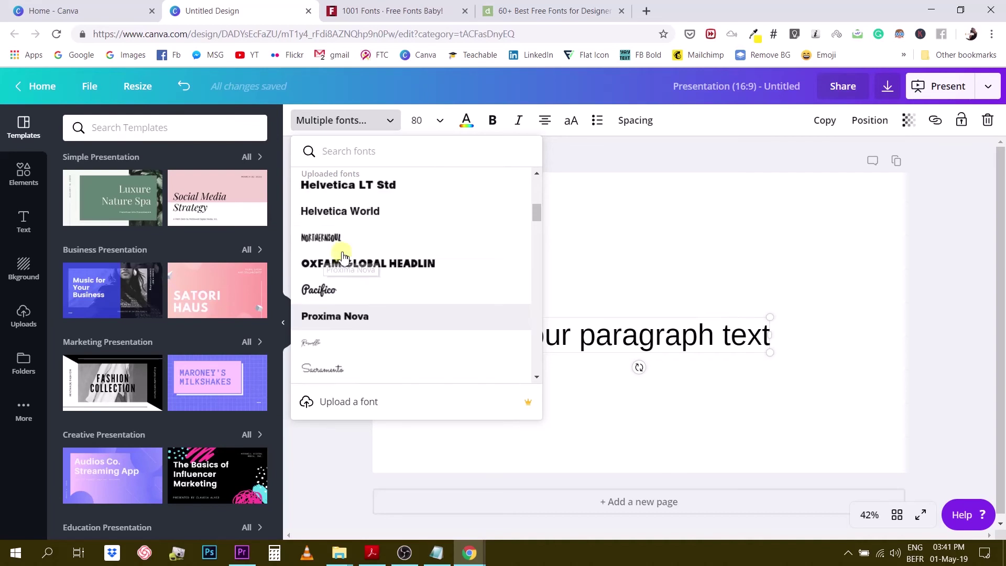
{"action": "scroll", "coordinate": [338, 255], "scroll_direction": "down", "scroll_amount": 2}
{"action": "scroll", "coordinate": [341, 259], "scroll_direction": "down", "scroll_amount": 1}
{"action": "scroll", "coordinate": [344, 272], "scroll_direction": "down", "scroll_amount": 1}
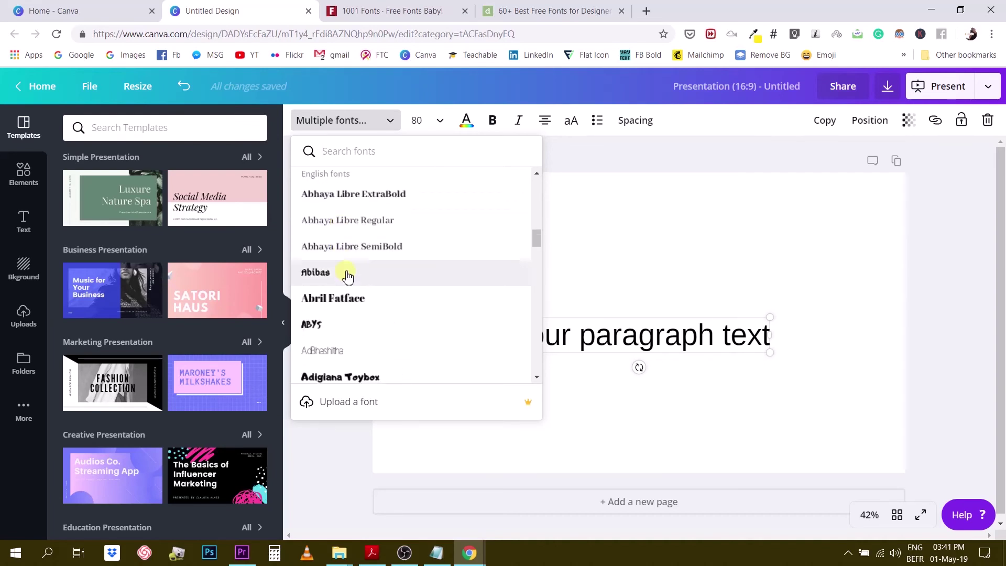
{"action": "scroll", "coordinate": [393, 299], "scroll_direction": "up", "scroll_amount": 9}
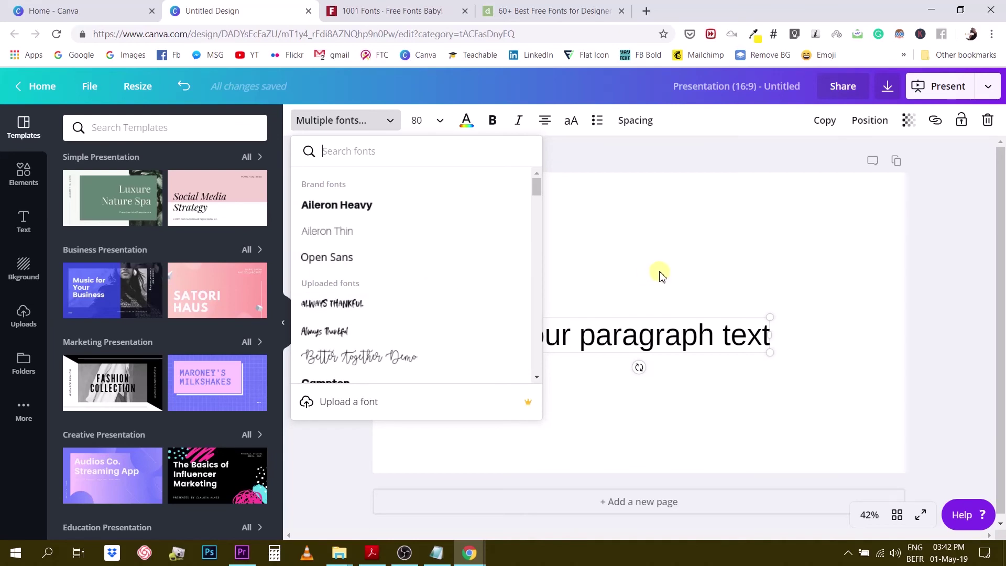
{"action": "scroll", "coordinate": [427, 249], "scroll_direction": "down", "scroll_amount": 4}
{"action": "scroll", "coordinate": [418, 238], "scroll_direction": "up", "scroll_amount": 4}
{"action": "left_click", "coordinate": [366, 155]}
Reselect the paragraph text box and search the font list for 'open'.
{"action": "left_click", "coordinate": [659, 216]}
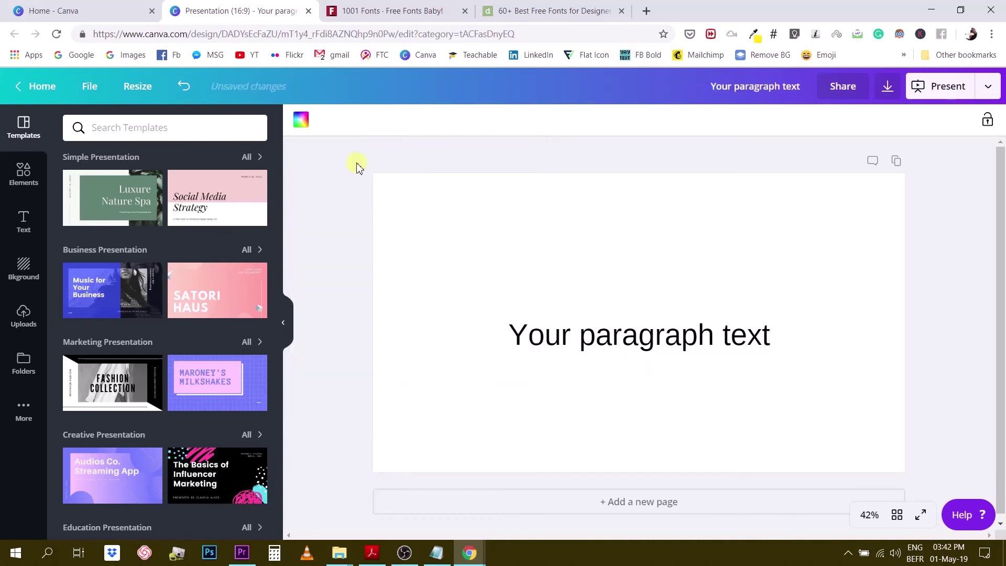
{"action": "left_click", "coordinate": [598, 354]}
{"action": "left_click", "coordinate": [334, 122]}
{"action": "left_click", "coordinate": [348, 156]}
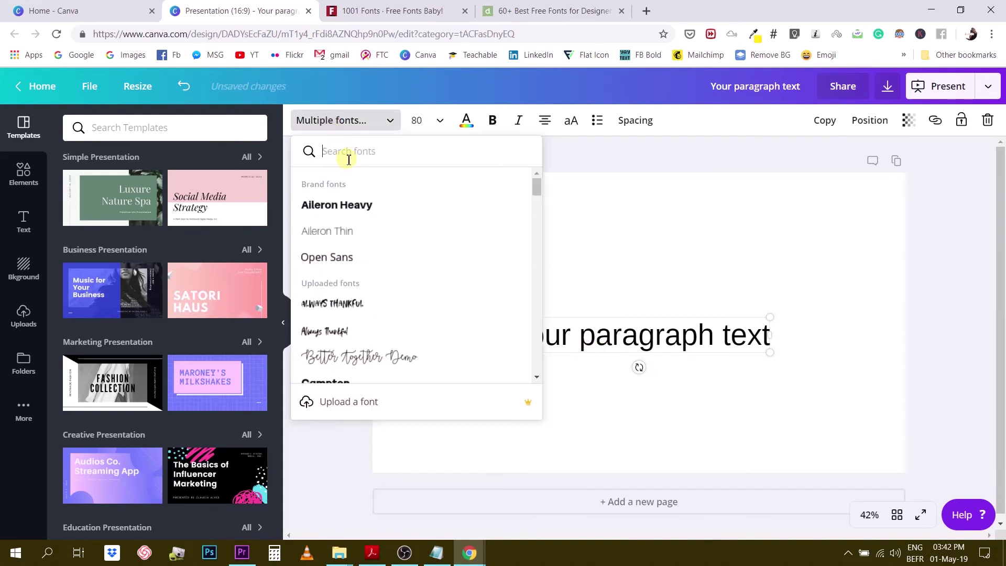
{"action": "mouse_move", "coordinate": [536, 189]}
{"action": "left_mouse_down"}
{"action": "mouse_move", "coordinate": [552, 215]}
{"action": "mouse_move", "coordinate": [558, 358]}
{"action": "mouse_move", "coordinate": [535, 194]}
{"action": "left_mouse_up"}
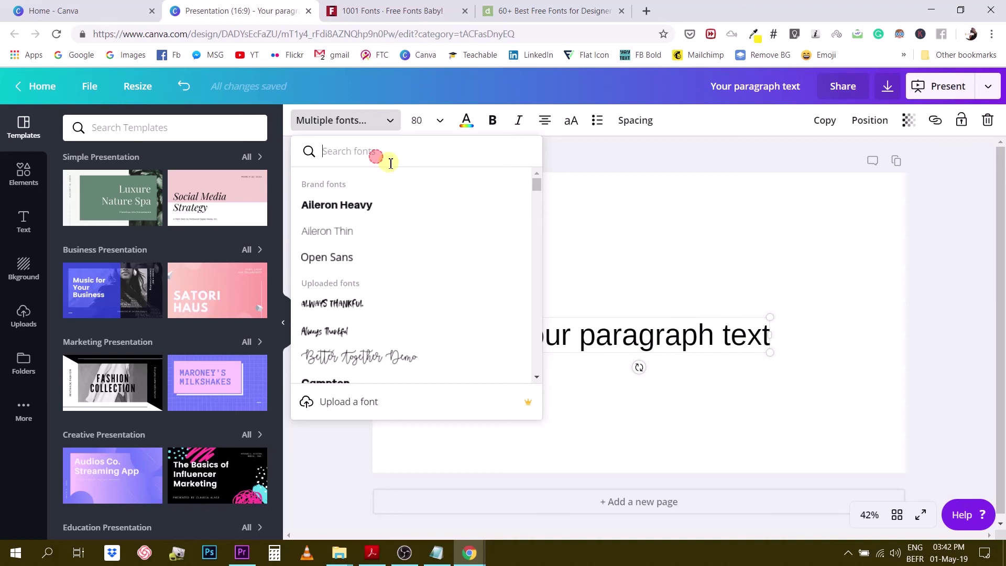
{"action": "type", "text": "opens"}
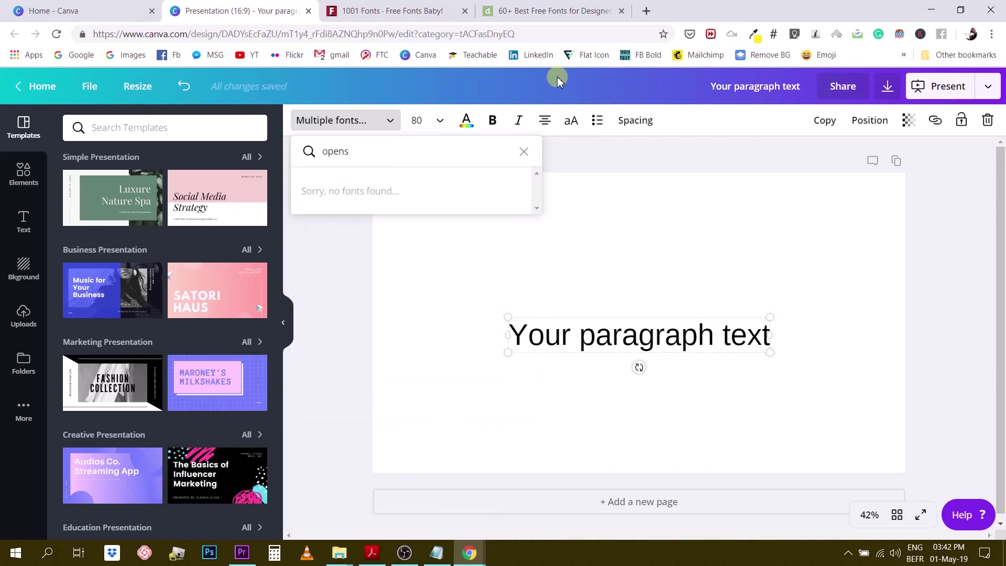
{"action": "key", "text": "BackSpace"}
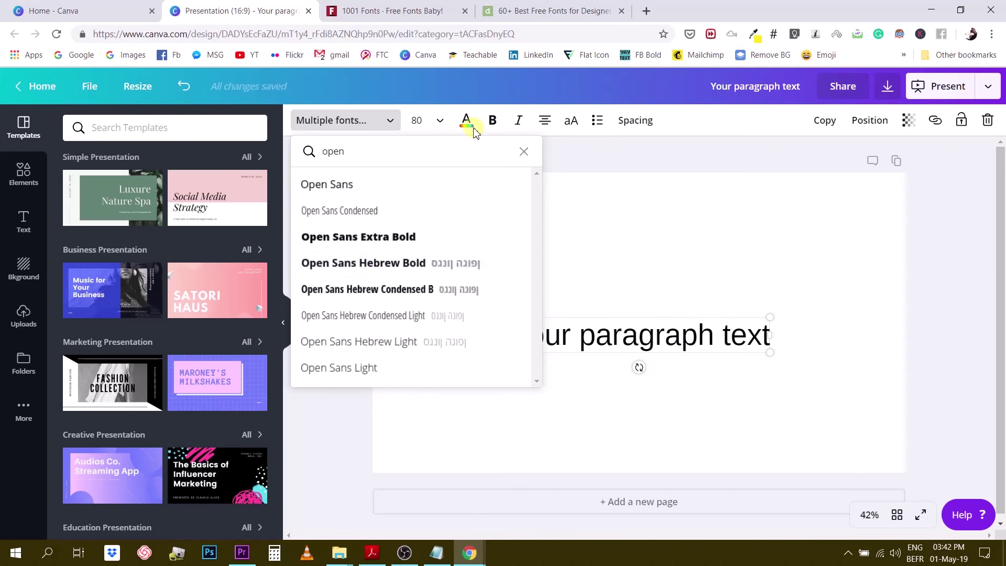
Replace the font search with 'prompt', then 'sla' to list slab typefaces.
{"action": "double_click", "coordinate": [360, 151]}
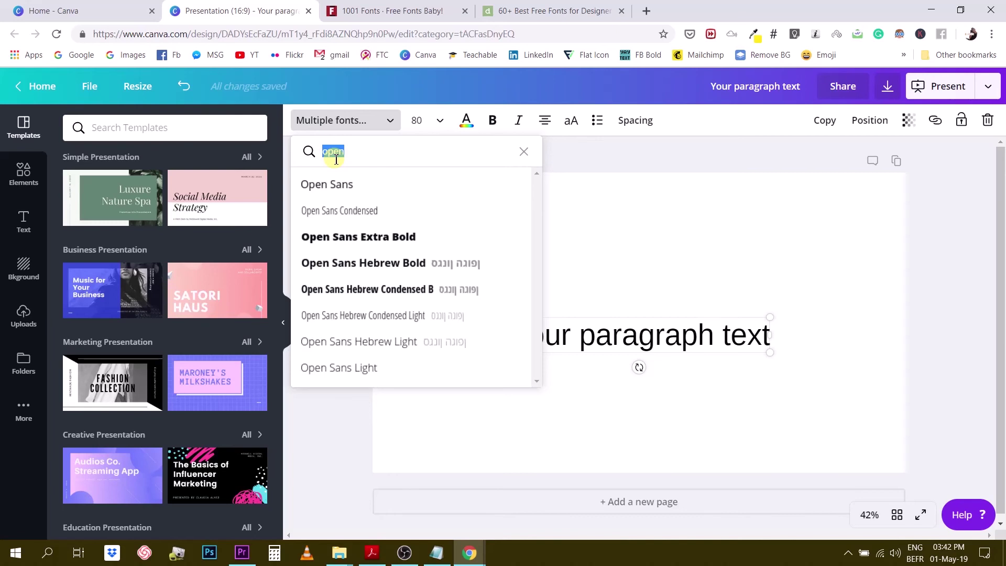
{"action": "type", "text": "prompt"}
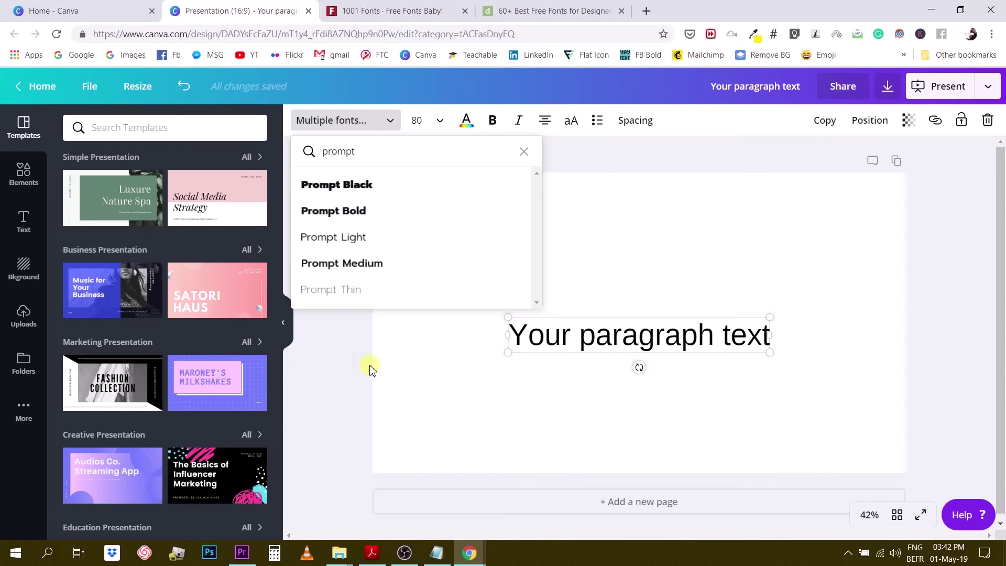
{"action": "double_click", "coordinate": [343, 152]}
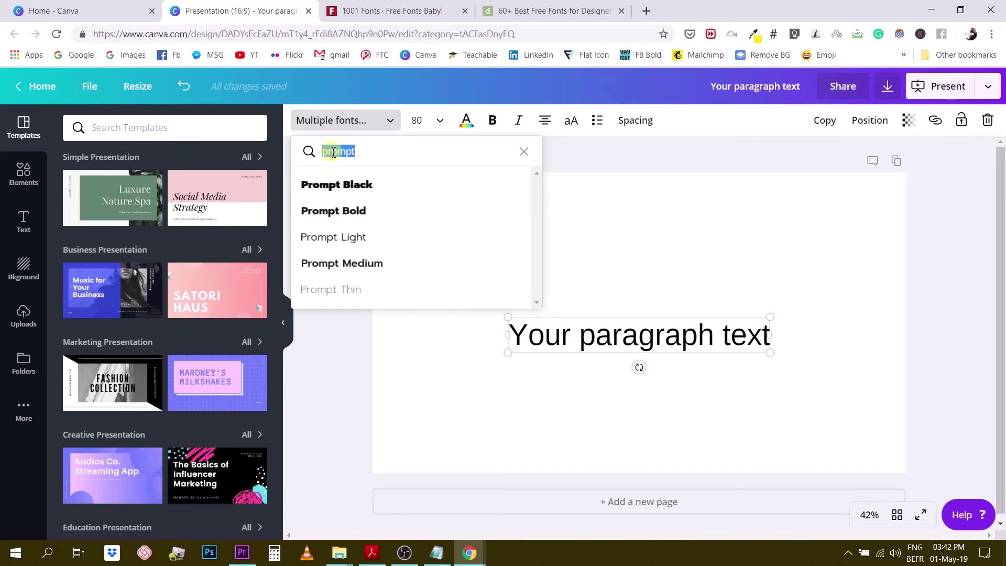
{"action": "type", "text": "sla"}
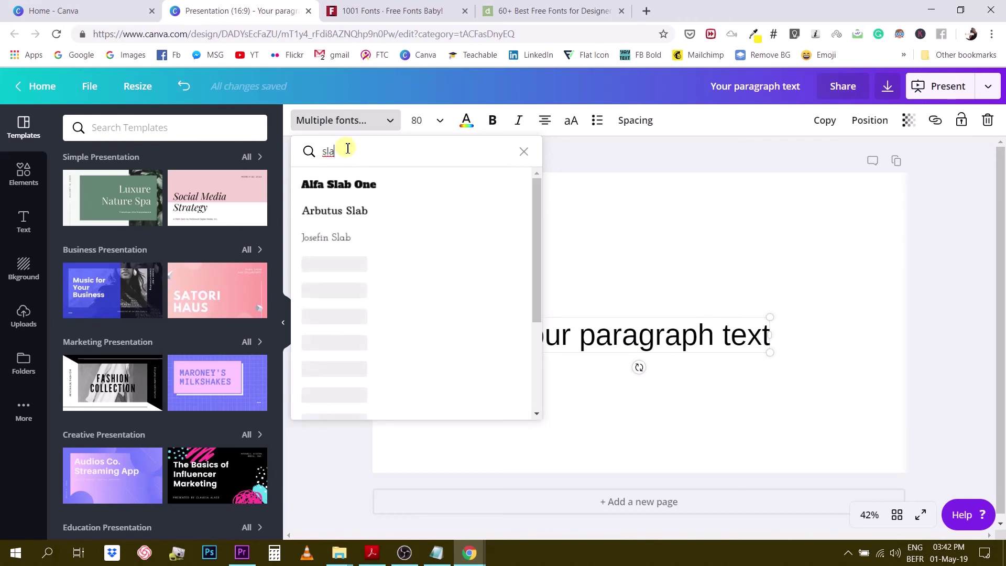
Apply Alfa Slab One, centre the text box on the page and make it all capitals.
{"action": "left_click", "coordinate": [344, 189]}
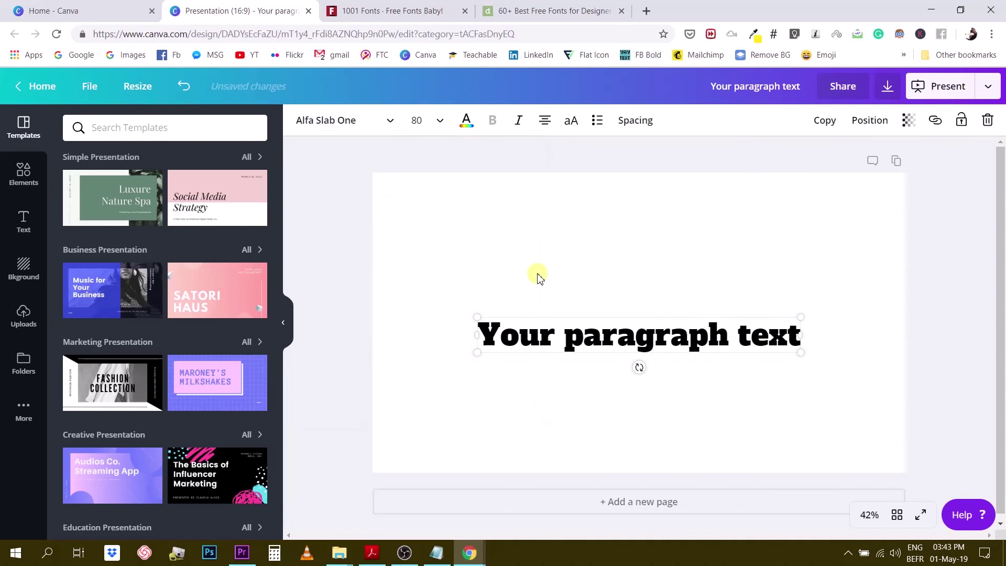
{"action": "left_click_drag", "start_coordinate": [613, 341], "coordinate": [612, 328]}
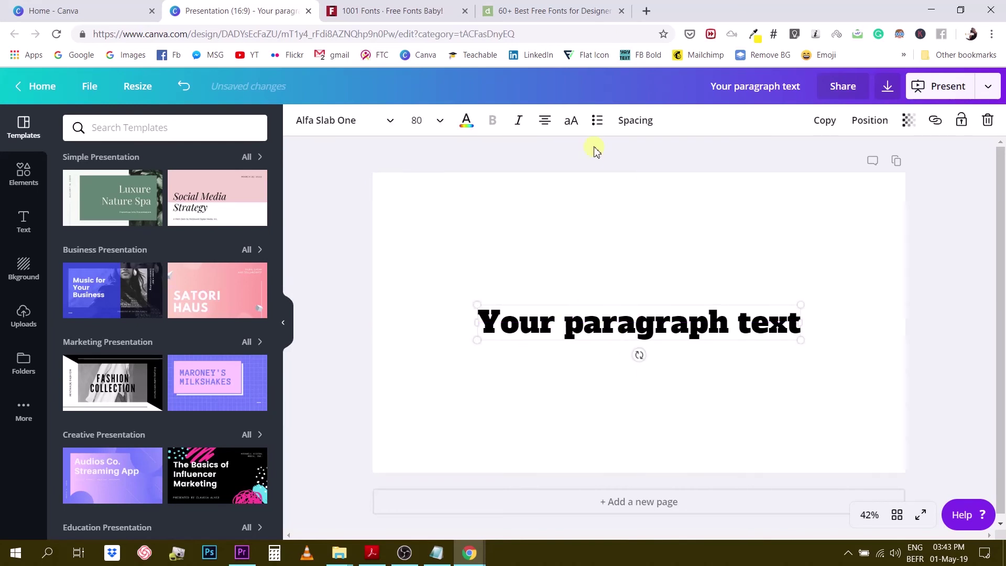
{"action": "left_click", "coordinate": [571, 121]}
{"action": "left_click", "coordinate": [612, 231]}
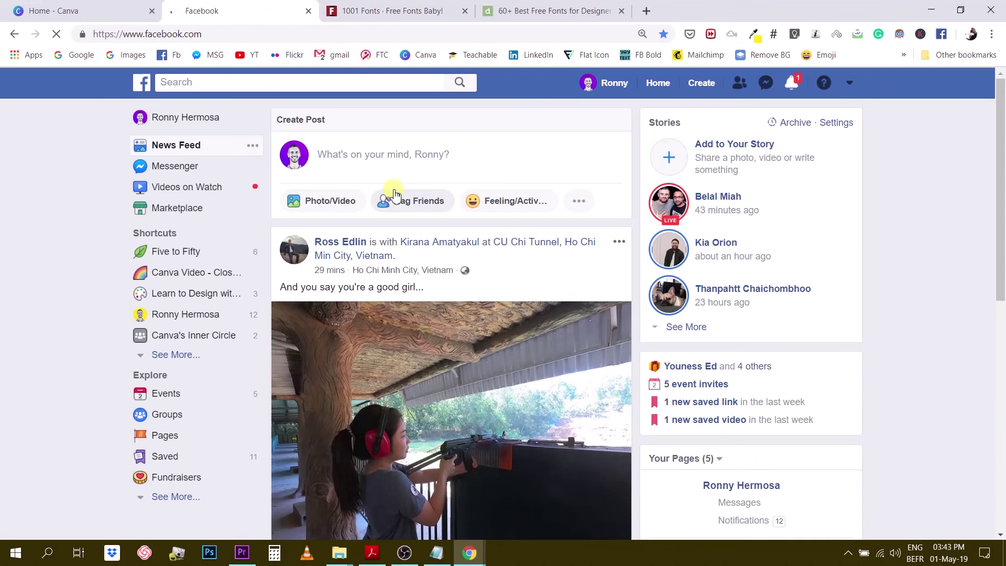
Open the Learn to Design with Canva group's Learning section and scroll to Unit 2.
{"action": "left_click", "coordinate": [169, 296]}
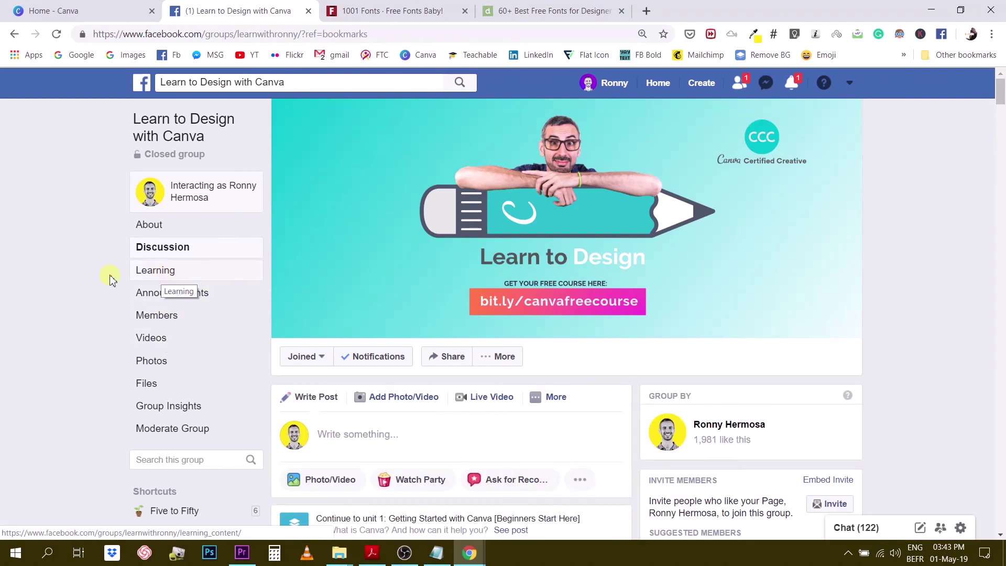
{"action": "left_click", "coordinate": [158, 276]}
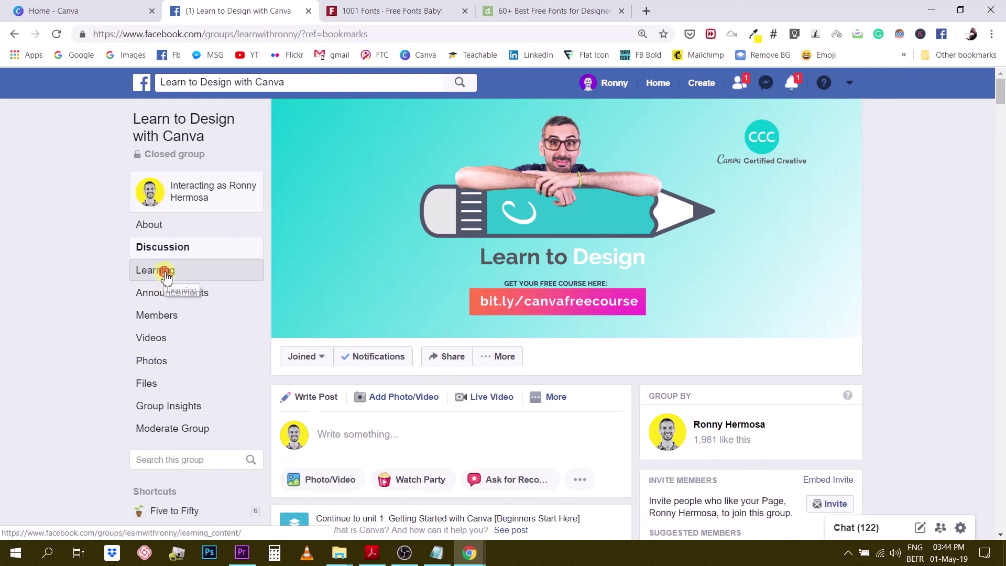
{"action": "scroll", "coordinate": [406, 306], "scroll_direction": "down", "scroll_amount": 7}
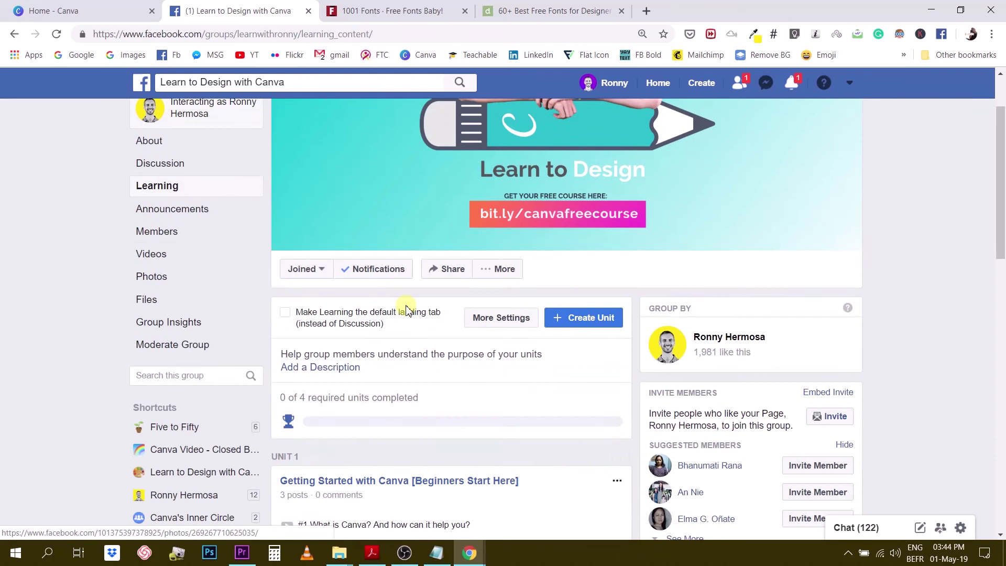
{"action": "scroll", "coordinate": [352, 261], "scroll_direction": "up", "scroll_amount": 4}
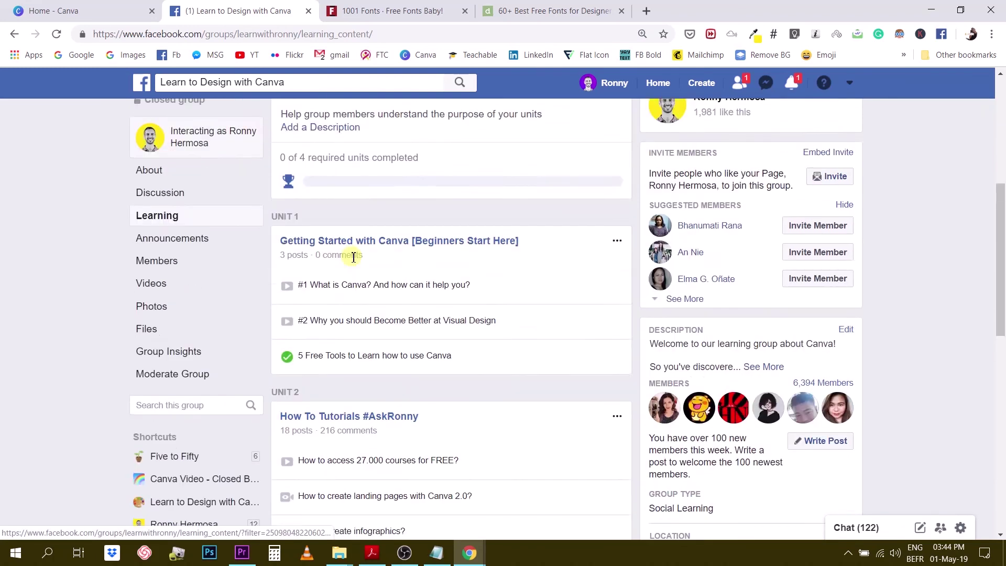
{"action": "scroll", "coordinate": [349, 310], "scroll_direction": "down", "scroll_amount": 3}
{"action": "scroll", "coordinate": [345, 318], "scroll_direction": "down", "scroll_amount": 1}
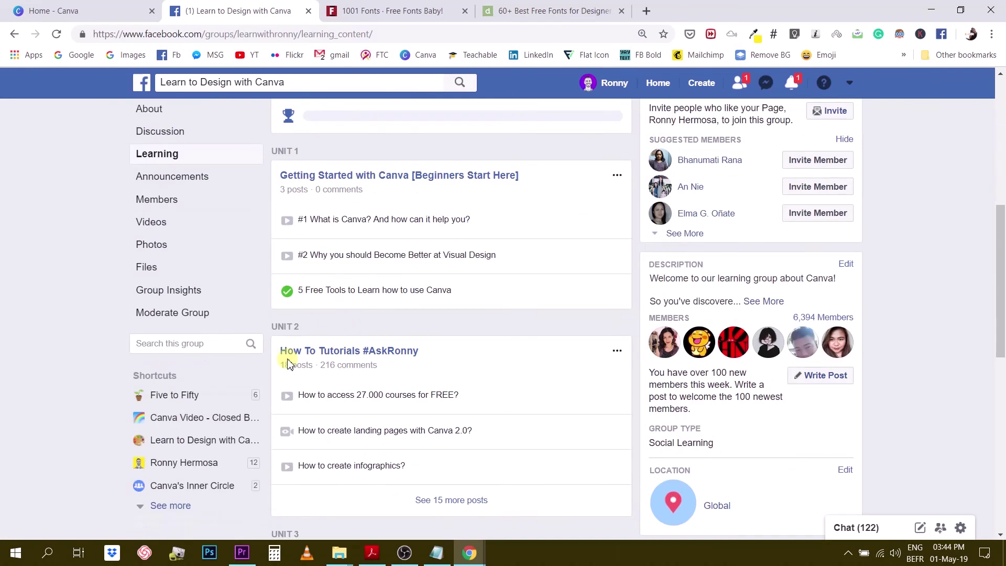
{"action": "scroll", "coordinate": [427, 353], "scroll_direction": "down", "scroll_amount": 3}
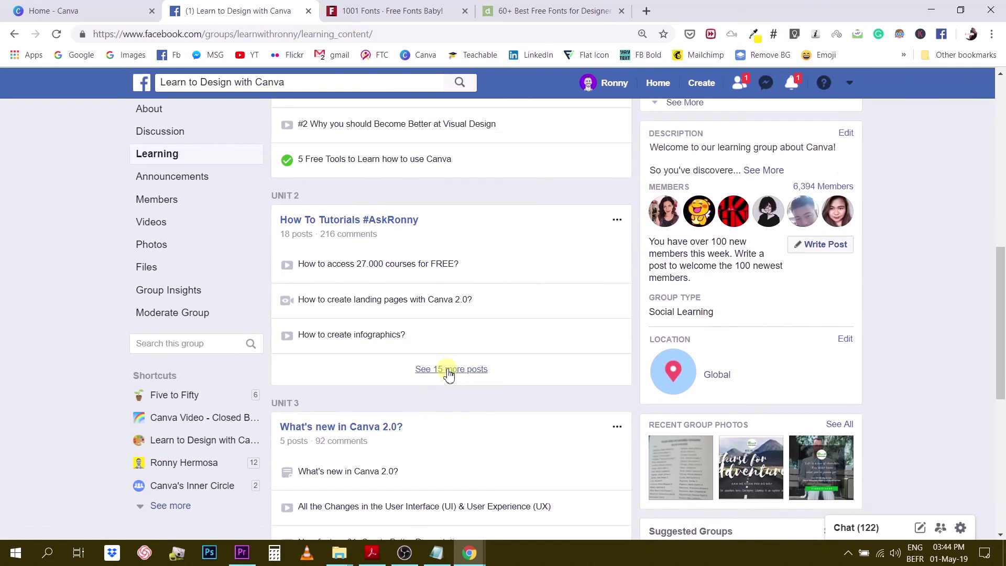
Expand Unit 2 with 'See 15 more posts' and browse its tutorials.
{"action": "left_click", "coordinate": [447, 369]}
{"action": "scroll", "coordinate": [460, 397], "scroll_direction": "down", "scroll_amount": 4}
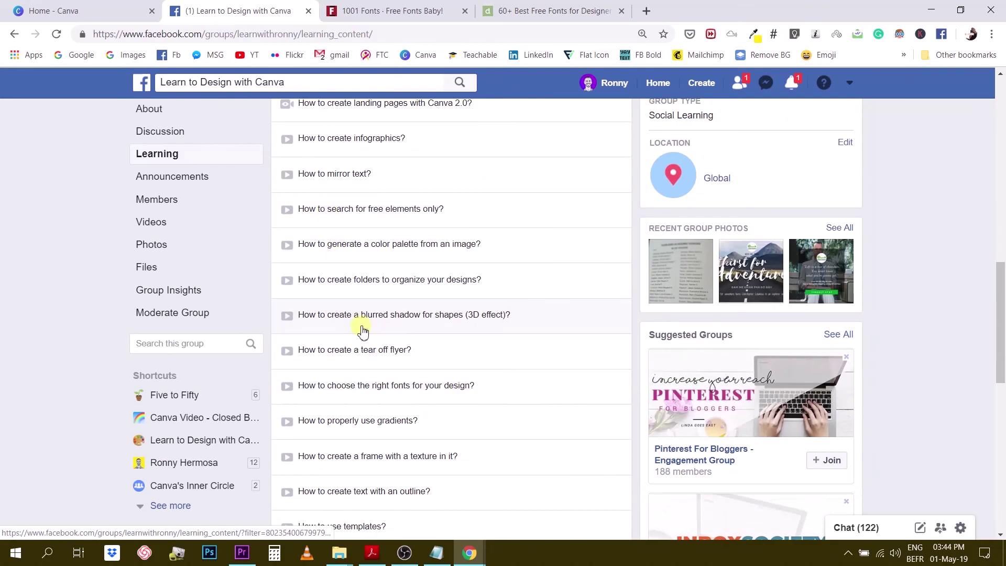
{"action": "scroll", "coordinate": [362, 330], "scroll_direction": "down", "scroll_amount": 2}
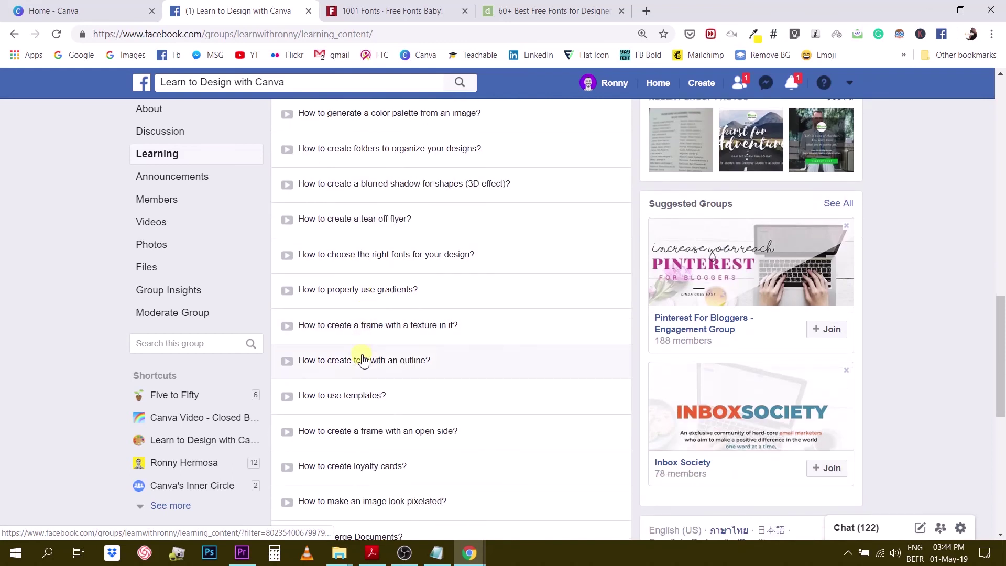
{"action": "scroll", "coordinate": [367, 456], "scroll_direction": "down", "scroll_amount": 2}
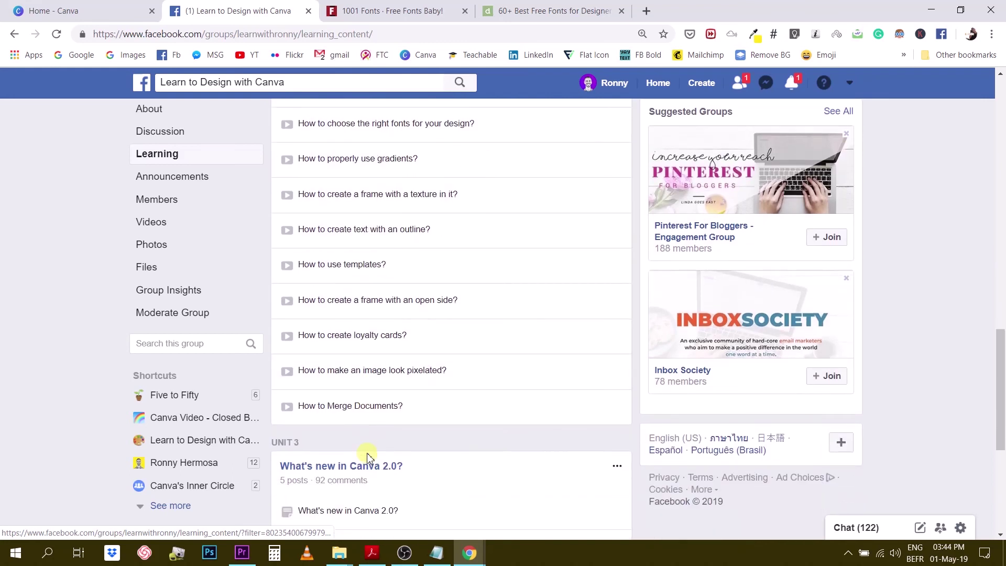
{"action": "scroll", "coordinate": [369, 445], "scroll_direction": "up", "scroll_amount": 5}
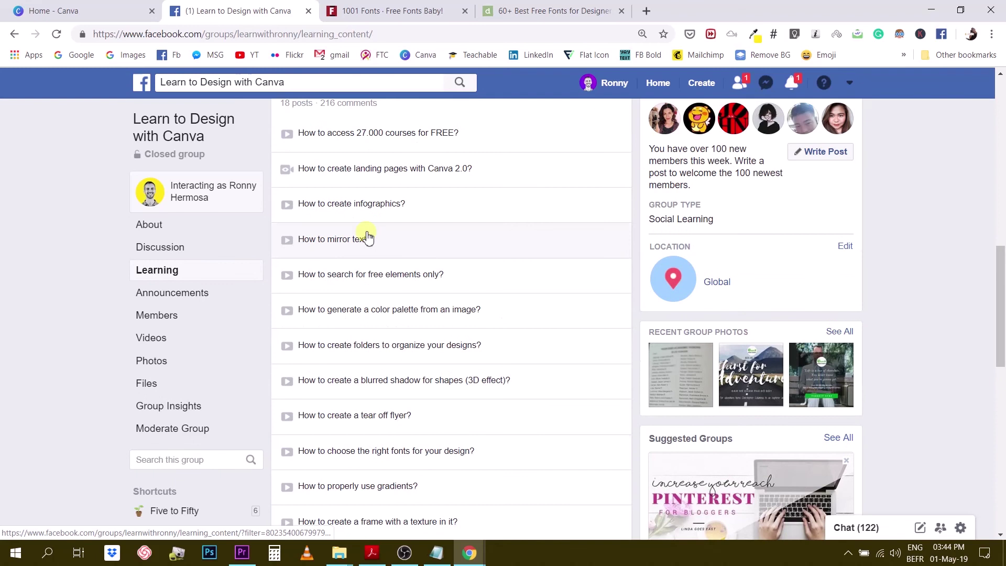
{"action": "scroll", "coordinate": [365, 229], "scroll_direction": "up", "scroll_amount": 1}
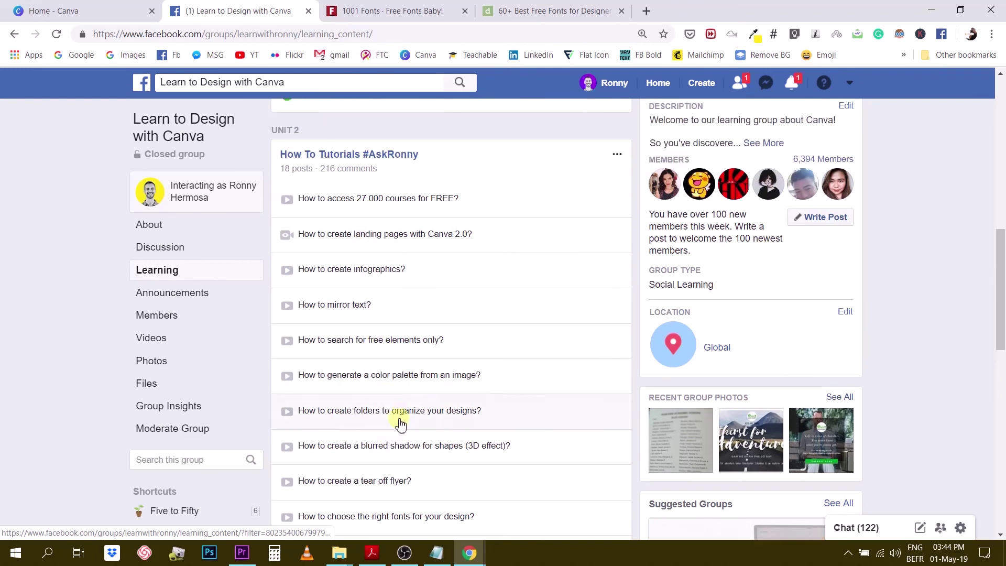
{"action": "scroll", "coordinate": [402, 379], "scroll_direction": "down", "scroll_amount": 2}
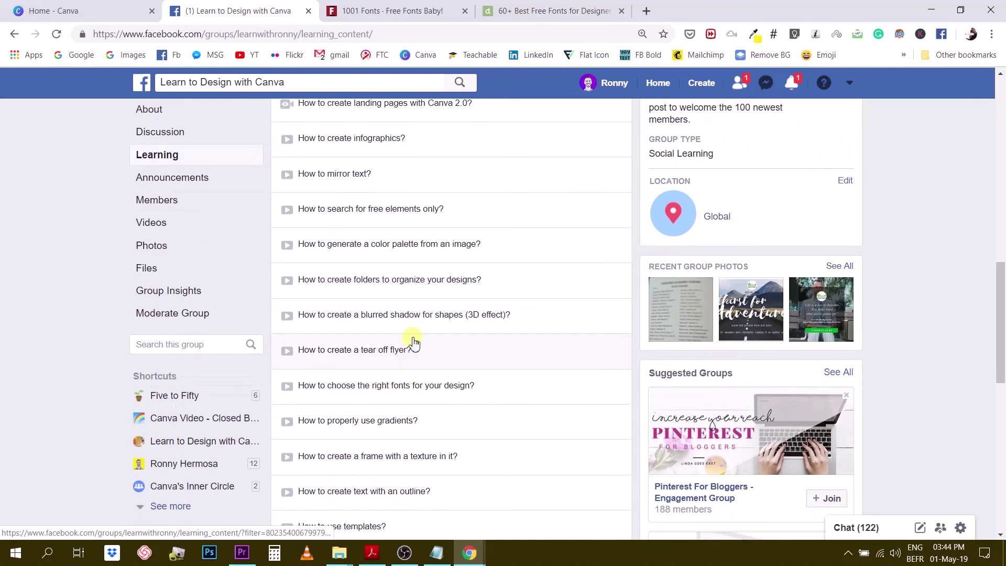
Open the 'How to choose the right fonts for your design?' tutorial and let its video play.
{"action": "left_click", "coordinate": [443, 394]}
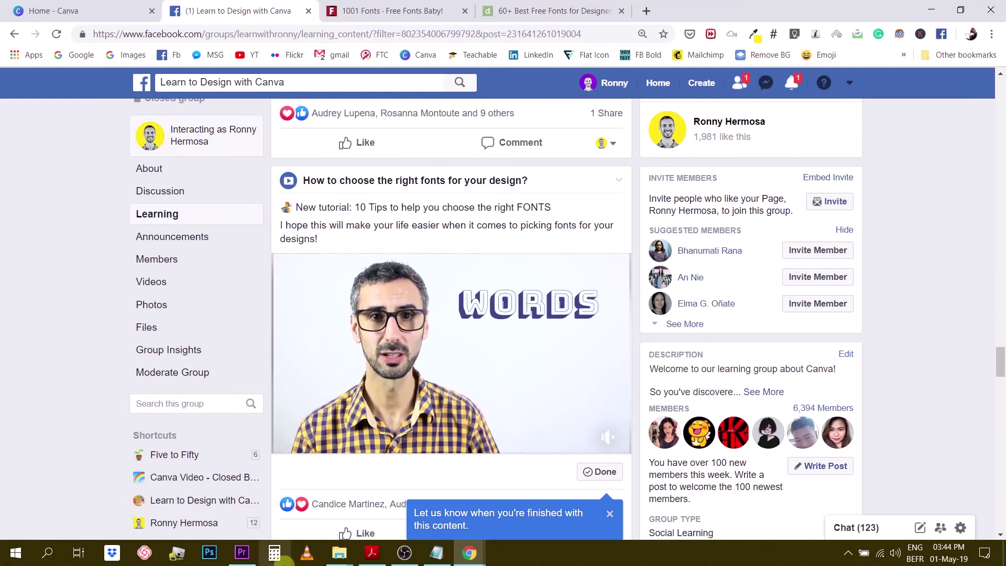
{"action": "scroll", "coordinate": [514, 475], "scroll_direction": "down", "scroll_amount": 2}
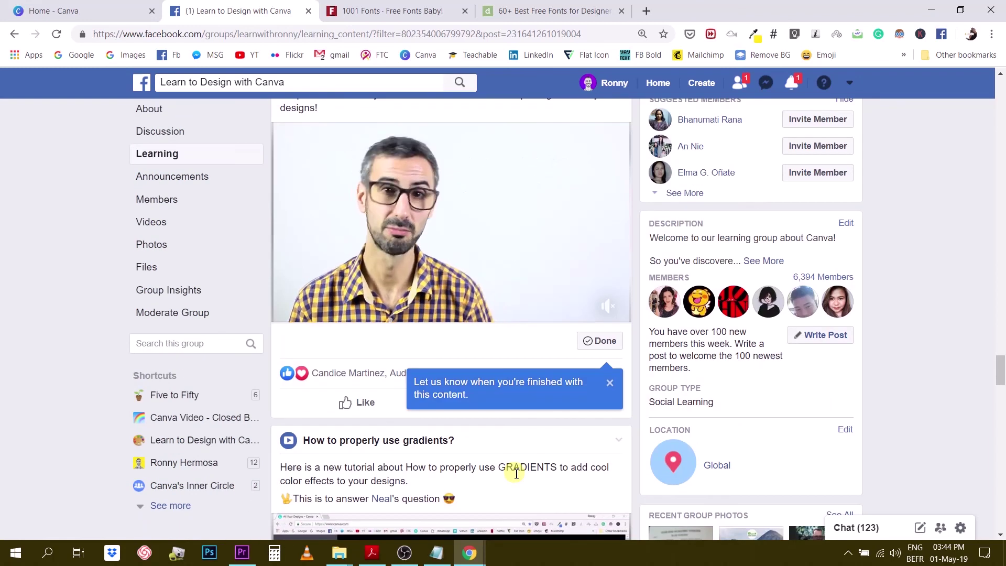
{"action": "scroll", "coordinate": [517, 474], "scroll_direction": "up", "scroll_amount": 1}
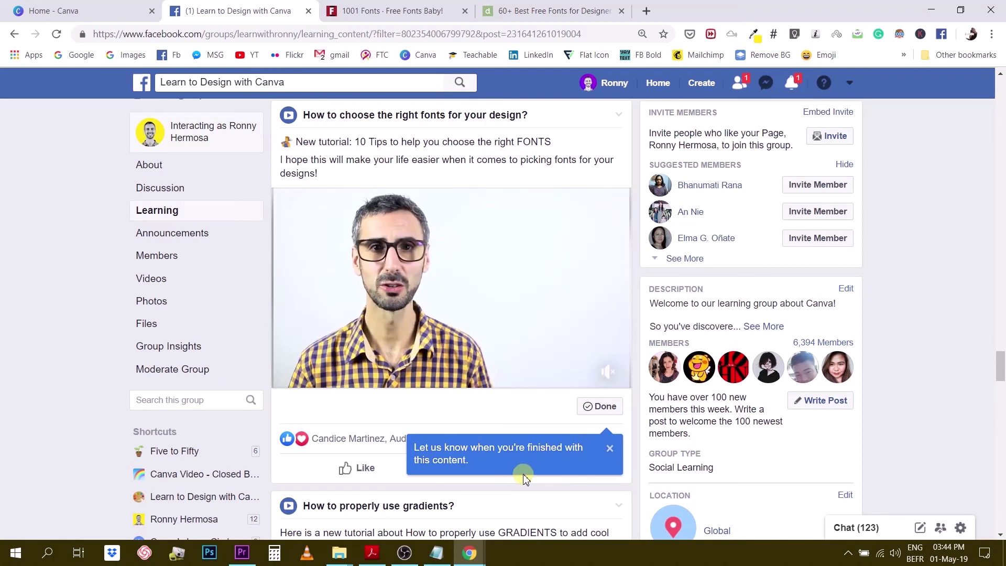
{"action": "mouse_move", "coordinate": [540, 369]}
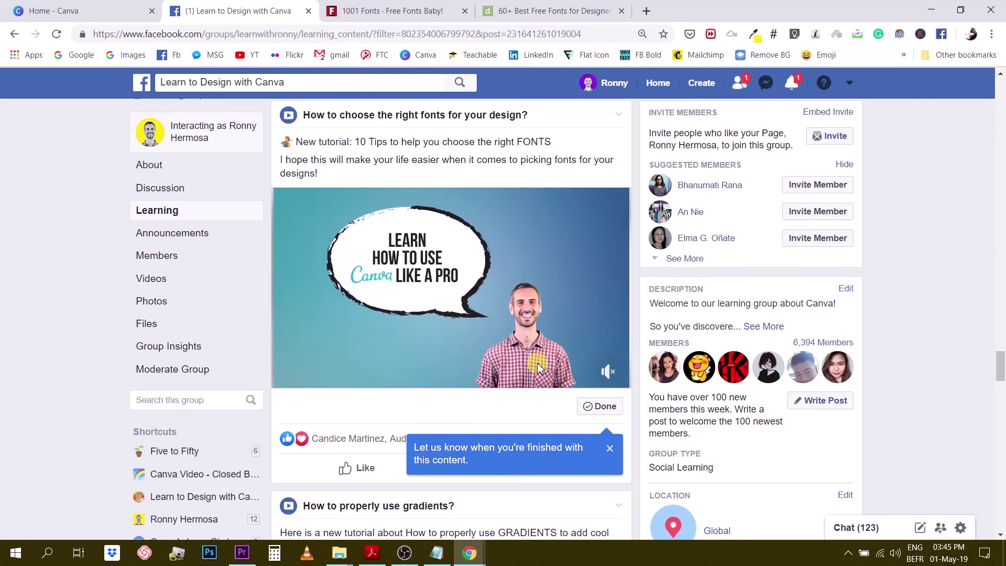
{"action": "mouse_move", "coordinate": [449, 363]}
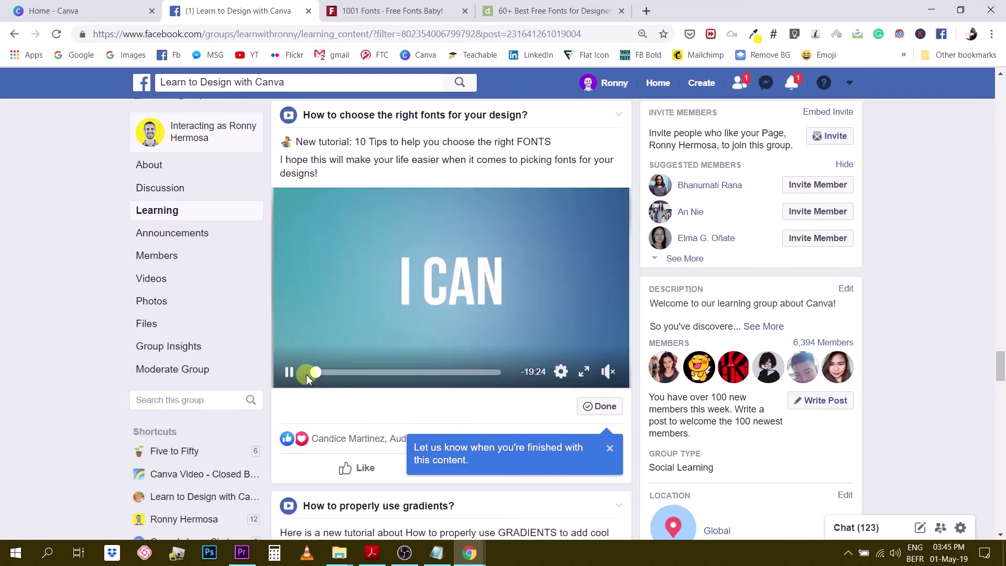